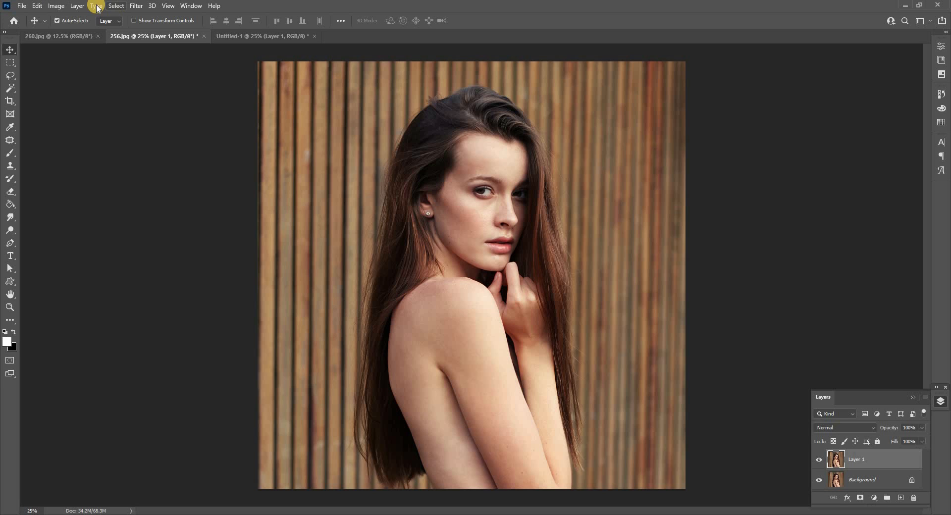
Invert the colors of Layer 1 and set its blend mode to Vivid Light.
click(66, 6)
mouse_move(72, 31)
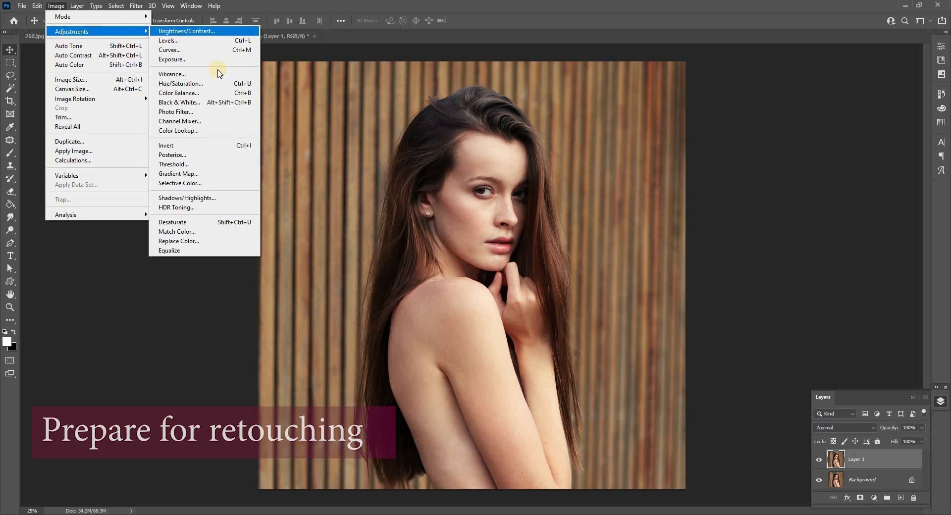
click(206, 145)
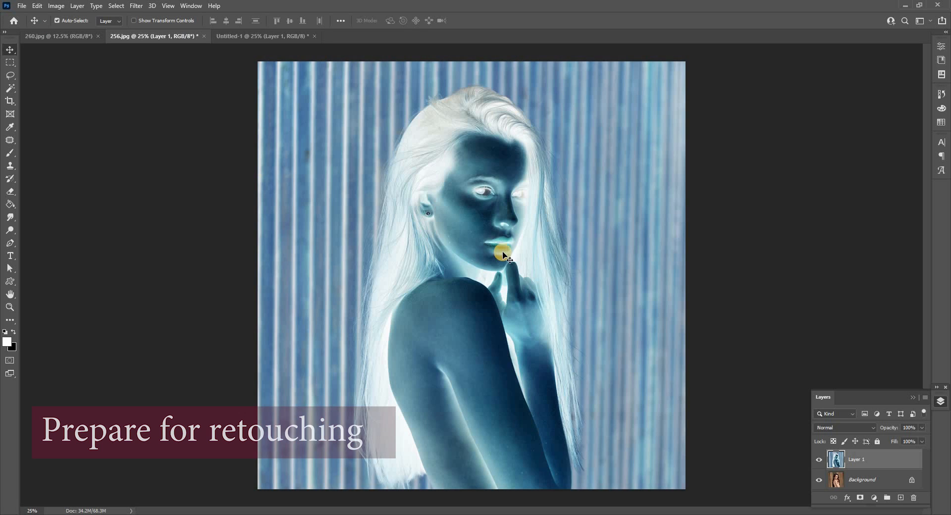
click(842, 430)
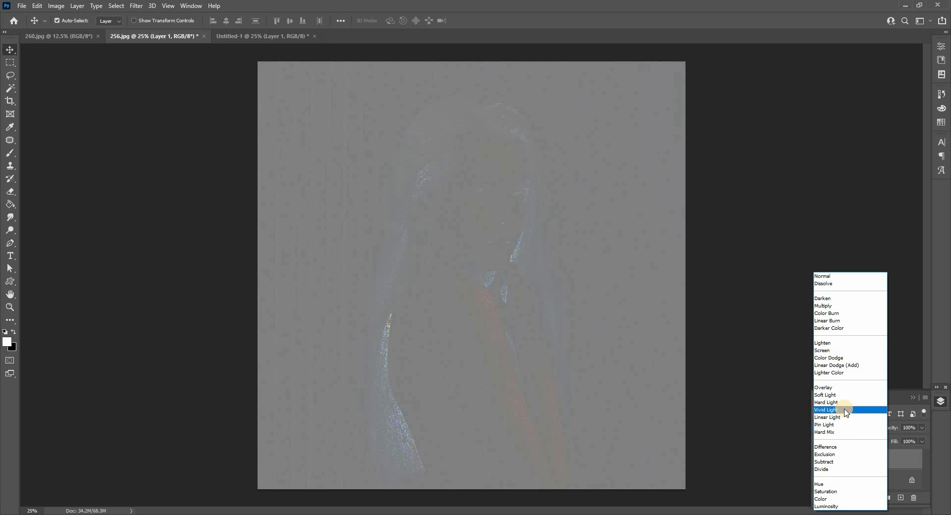
click(847, 412)
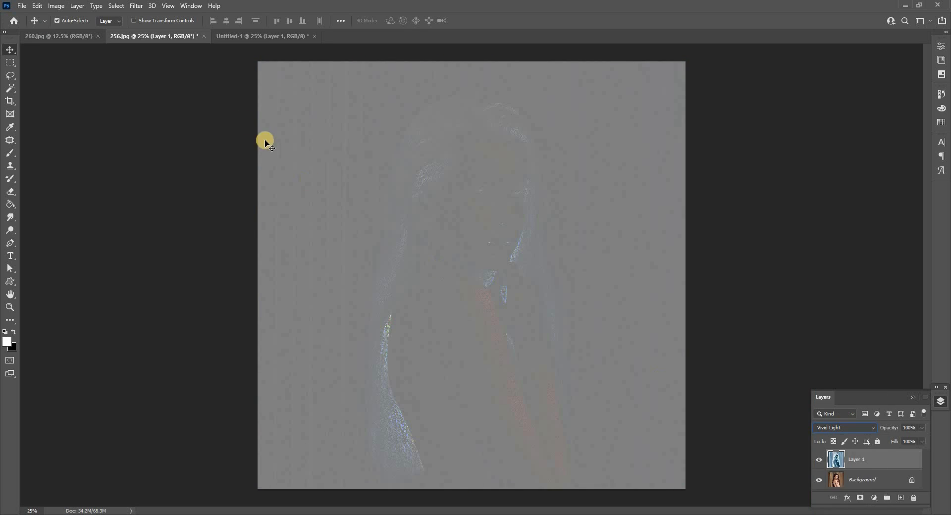
Apply a High Pass filter with a 24-pixel radius to Layer 1.
click(137, 6)
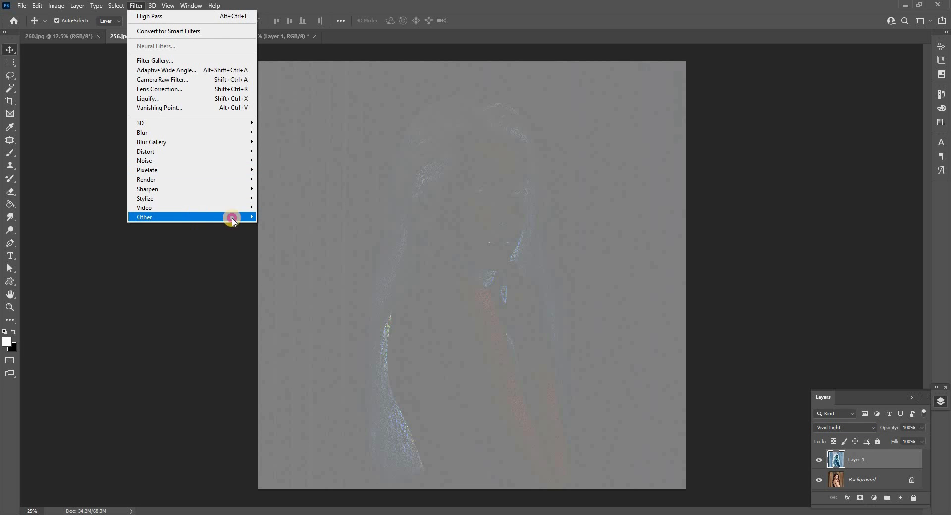
mouse_move(233, 217)
click(292, 226)
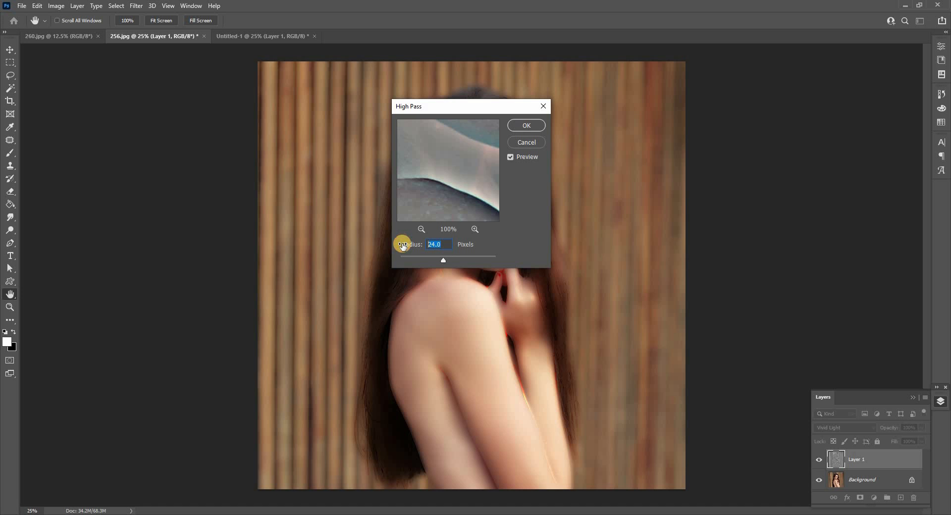
click(526, 126)
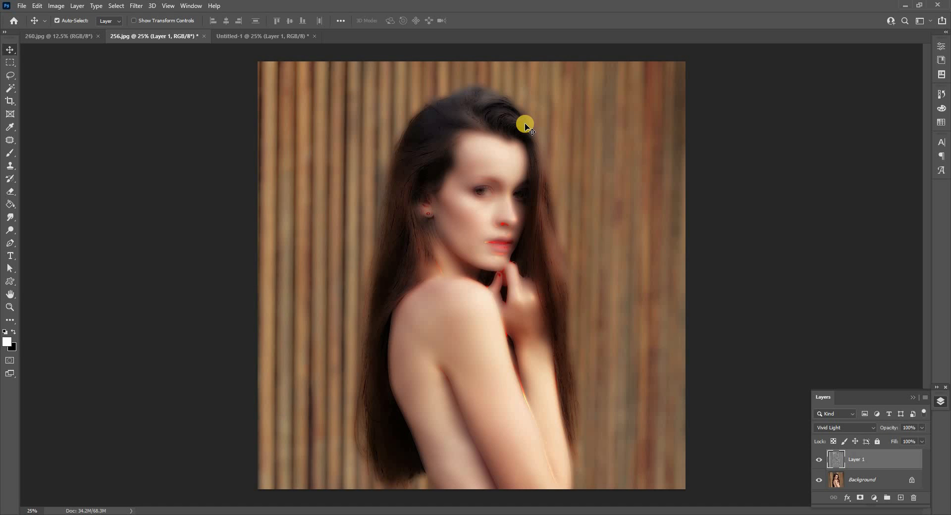
Apply a Gaussian Blur with a 4-pixel radius to Layer 1.
click(134, 5)
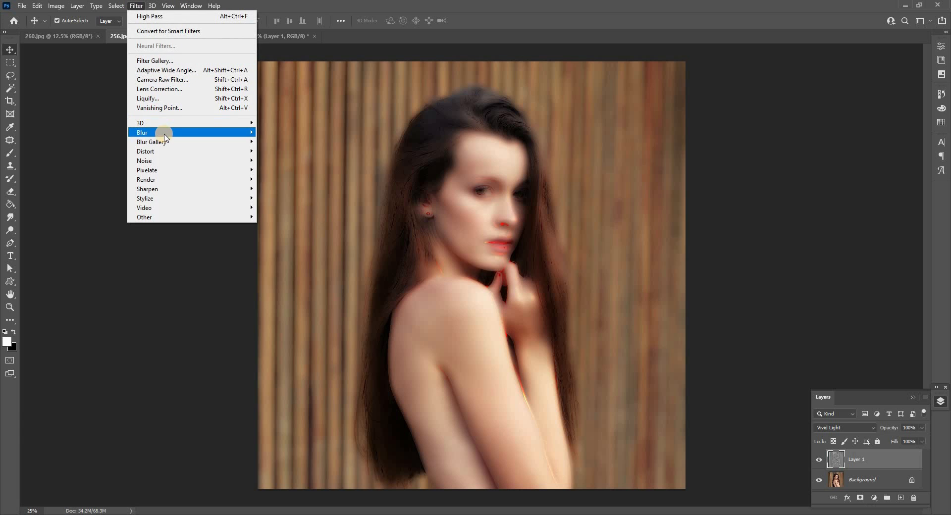
mouse_move(165, 133)
click(275, 170)
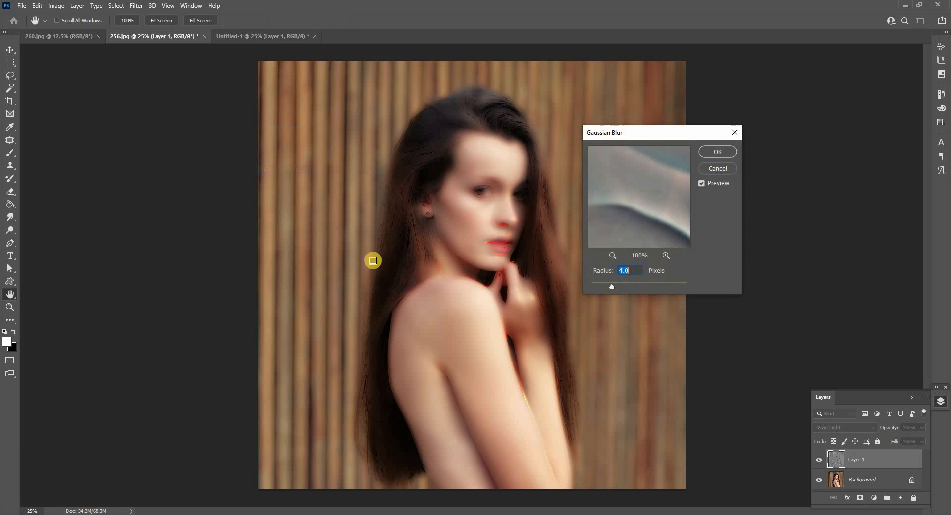
click(718, 152)
key(v)
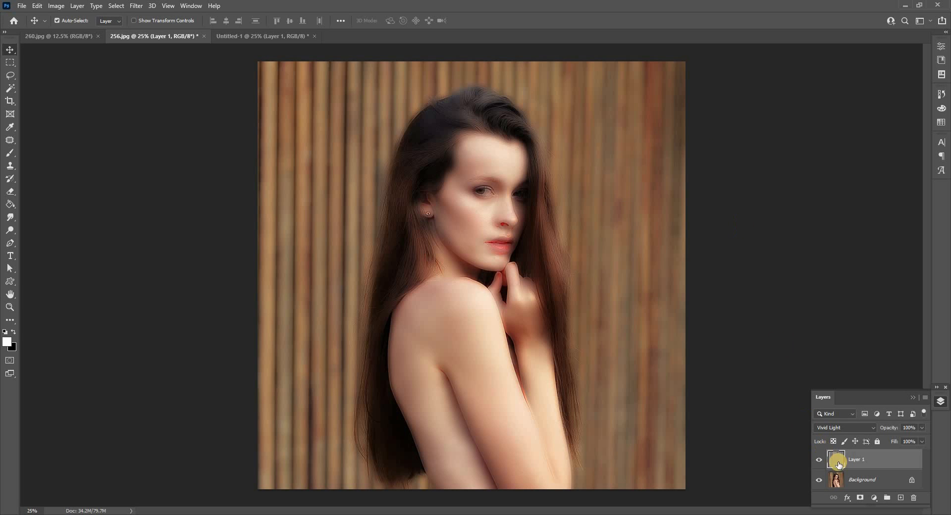
Add a black mask to Layer 1 and brush white on it over the forehead to smooth the skin.
click(861, 497)
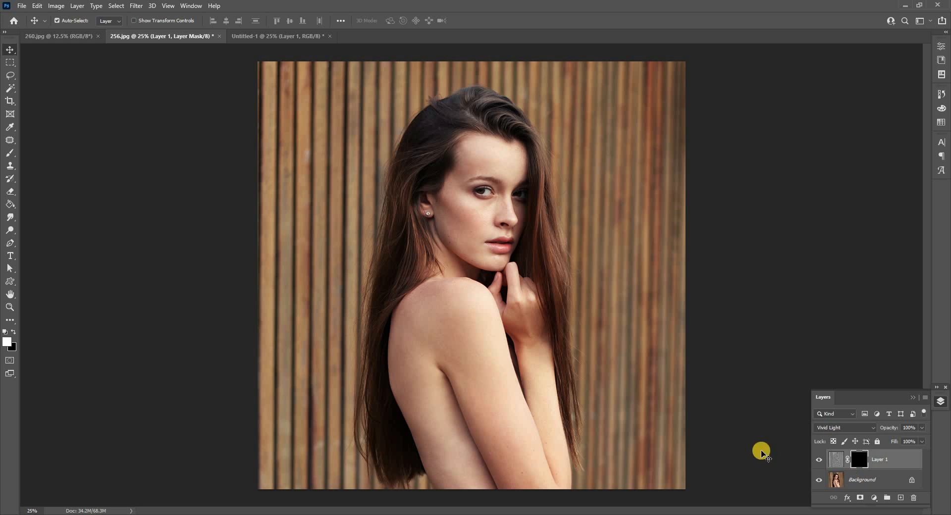
scroll(473, 151, up, 5)
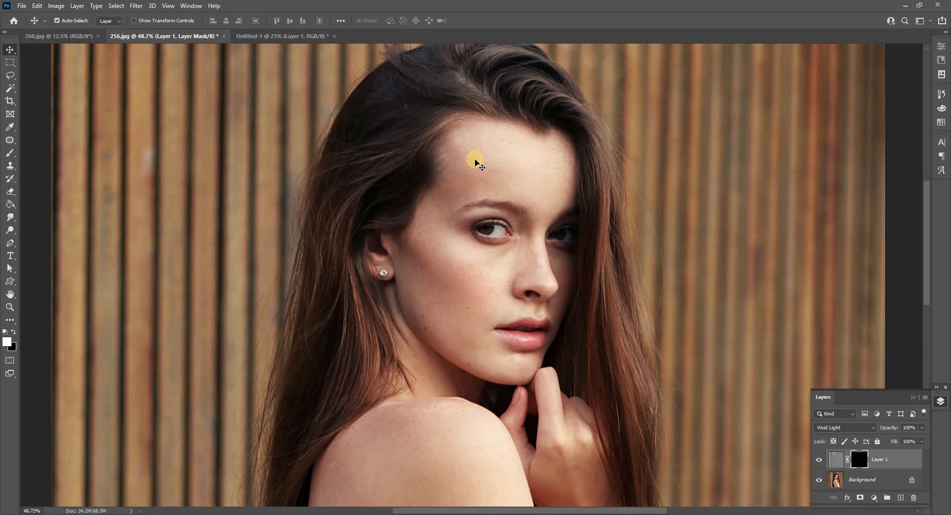
click(10, 155)
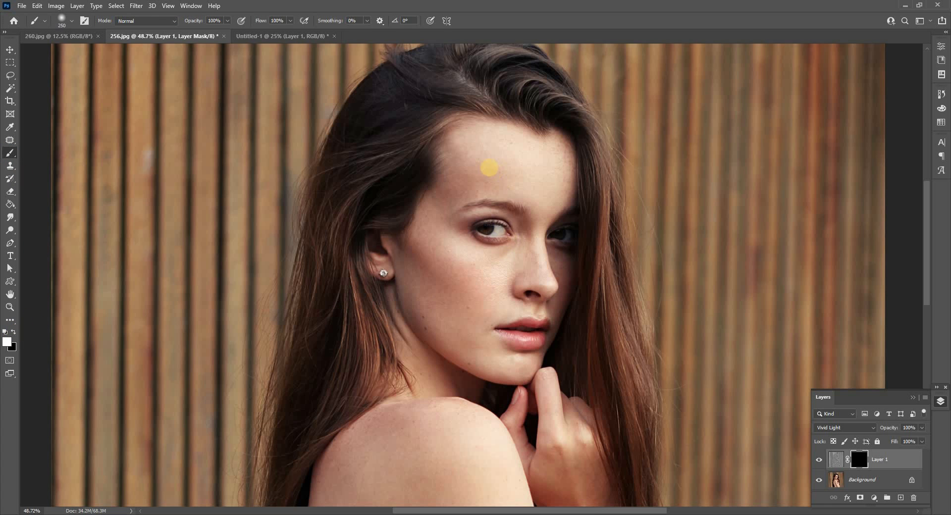
alt+right_click(486, 166)
drag(466, 200, 461, 205)
Brush white on Layer 1's mask over the cheek, the nose and the area around the mouth to smooth the facial skin.
scroll(439, 187, up, 6)
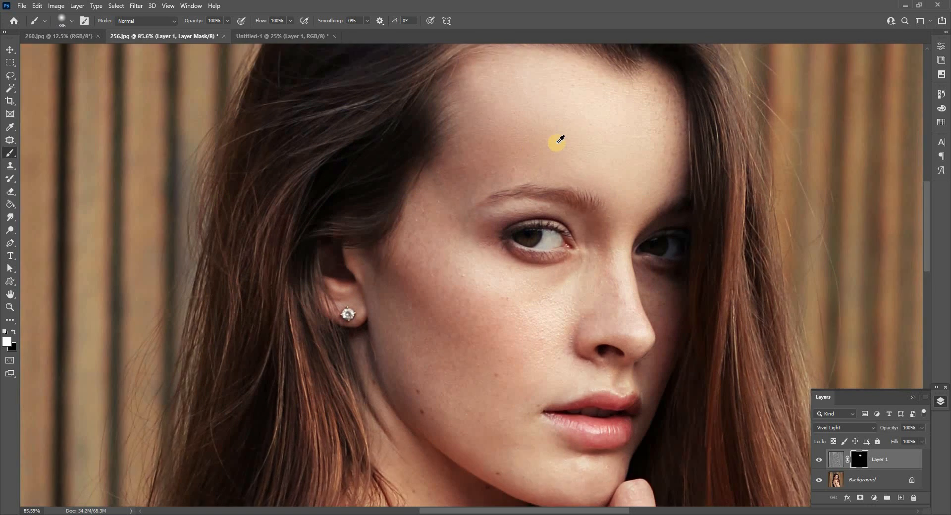
scroll(560, 141, up, 1)
drag(424, 257, 463, 324)
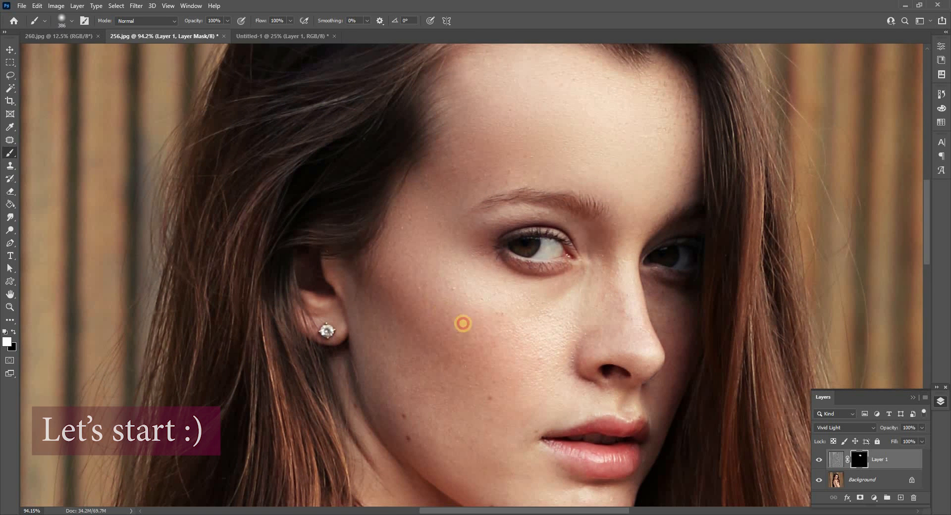
drag(533, 330, 565, 308)
drag(561, 343, 606, 369)
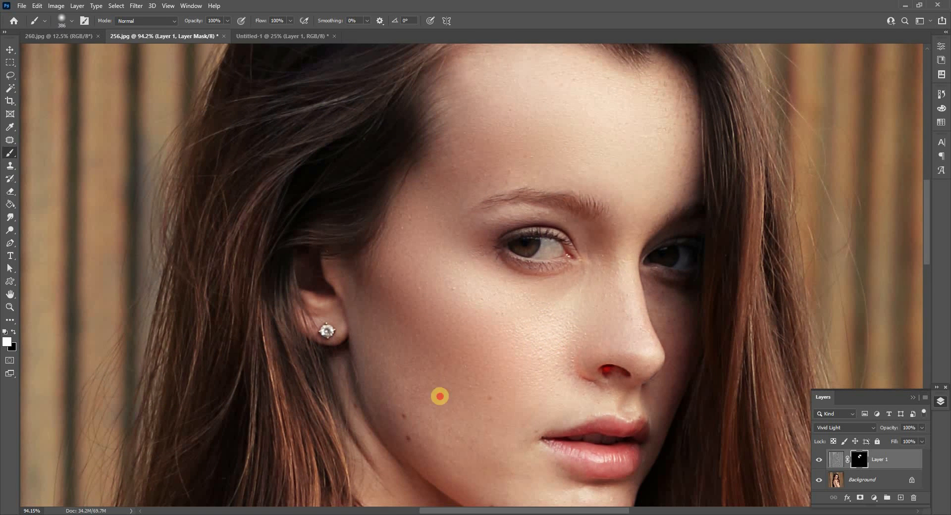
scroll(506, 380, down, 3)
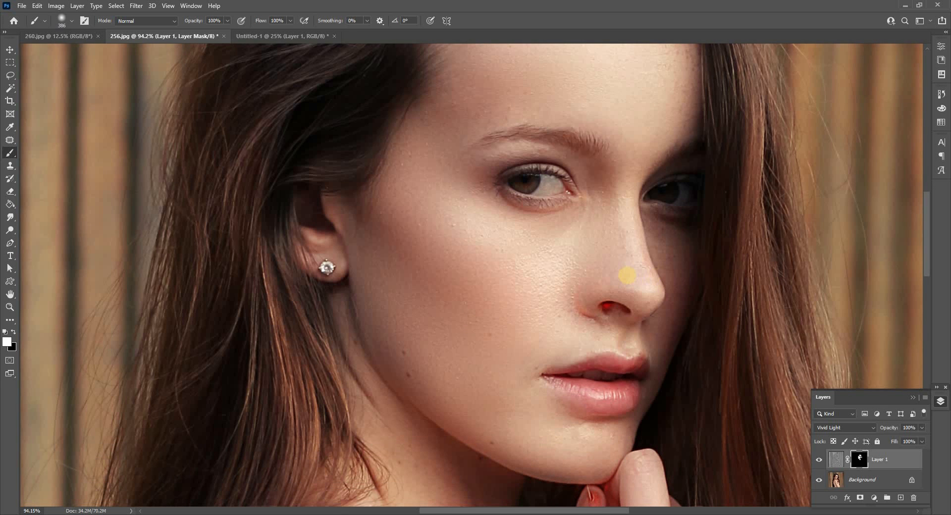
drag(612, 272, 573, 274)
click(560, 311)
Brush white on Layer 1's mask over the neck and shoulder, using a larger brush for the shoulder.
scroll(510, 345, down, 5)
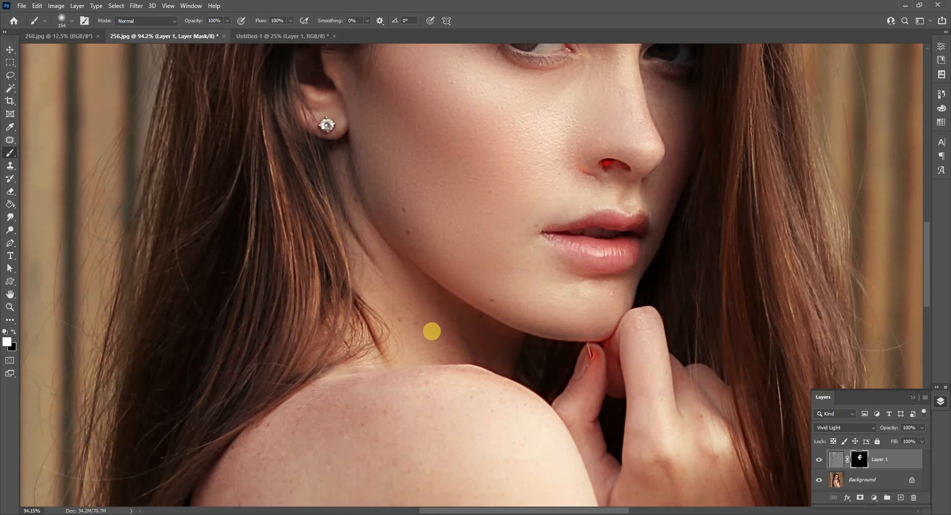
scroll(432, 331, down, 9)
drag(420, 375, 461, 375)
drag(367, 310, 466, 372)
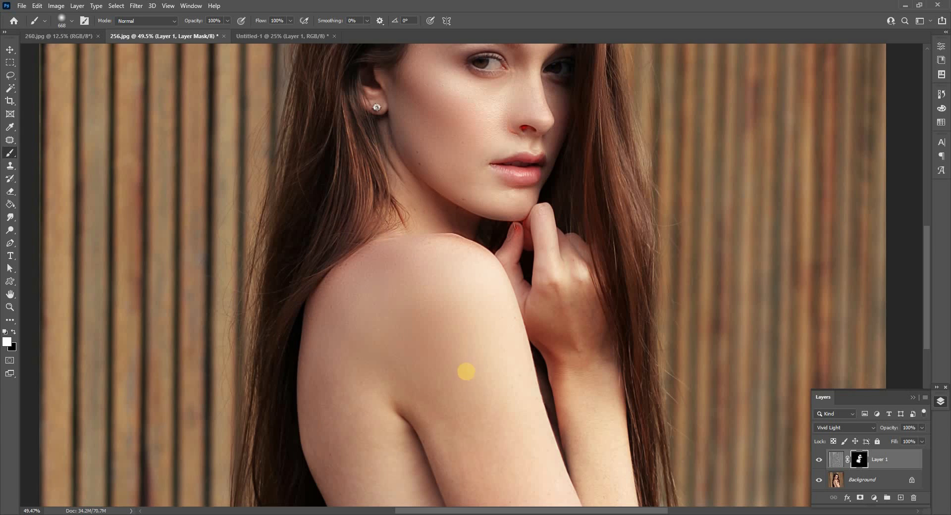
Brush white on Layer 1's mask over the back, both arms and the hand to smooth the remaining skin.
scroll(465, 372, down, 5)
drag(350, 275, 392, 376)
drag(474, 217, 525, 342)
drag(588, 160, 557, 162)
drag(584, 223, 625, 366)
Switch to a small black brush and paint on Layer 1's mask to restore the reddened nostril and fingernail.
scroll(578, 153, up, 5)
scroll(515, 322, up, 5)
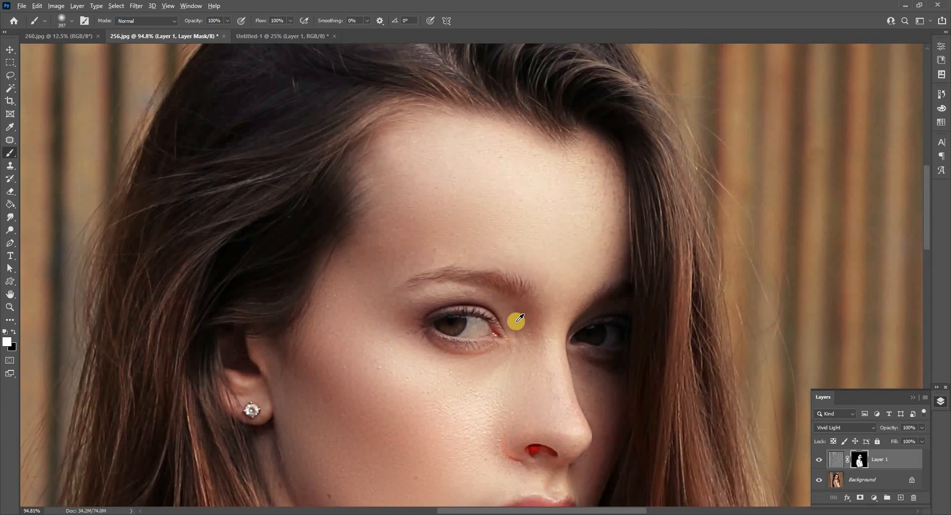
drag(451, 322, 424, 323)
key(x)
mouse_move(544, 314)
mouse_down()
mouse_move(525, 308)
mouse_move(526, 297)
mouse_up()
scroll(526, 280, down, 5)
scroll(522, 418, down, 4)
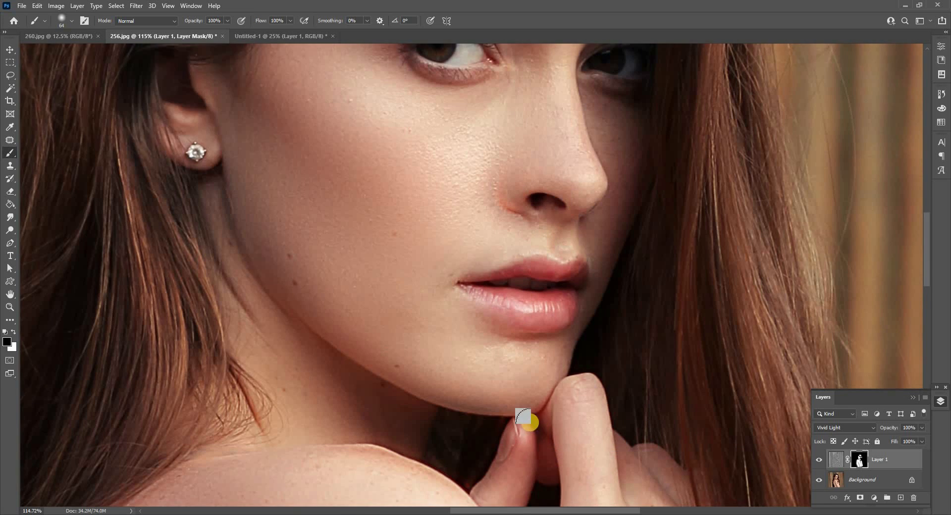
drag(558, 362, 590, 360)
Brush black on Layer 1's mask with a larger brush over the hair to restore its original detail.
scroll(174, 178, up, 8)
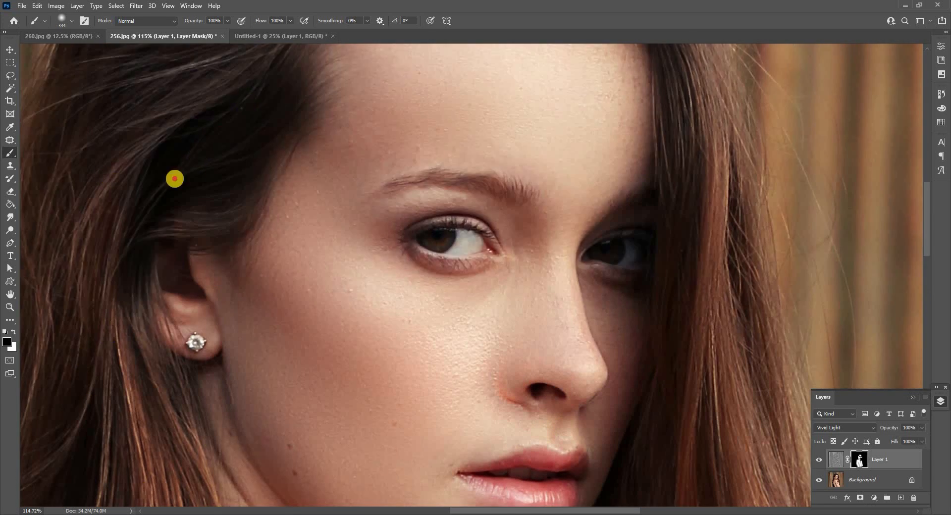
scroll(756, 293, down, 6)
scroll(708, 380, down, 5)
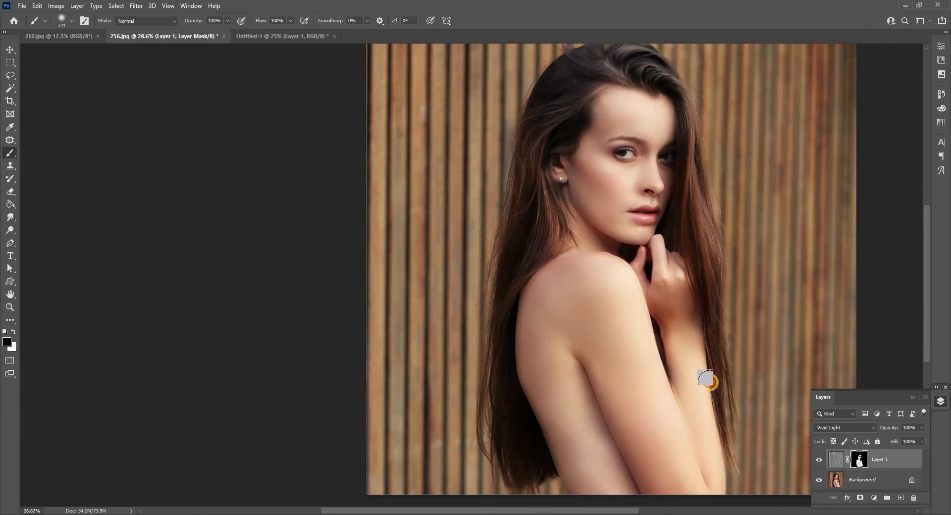
drag(523, 206, 504, 229)
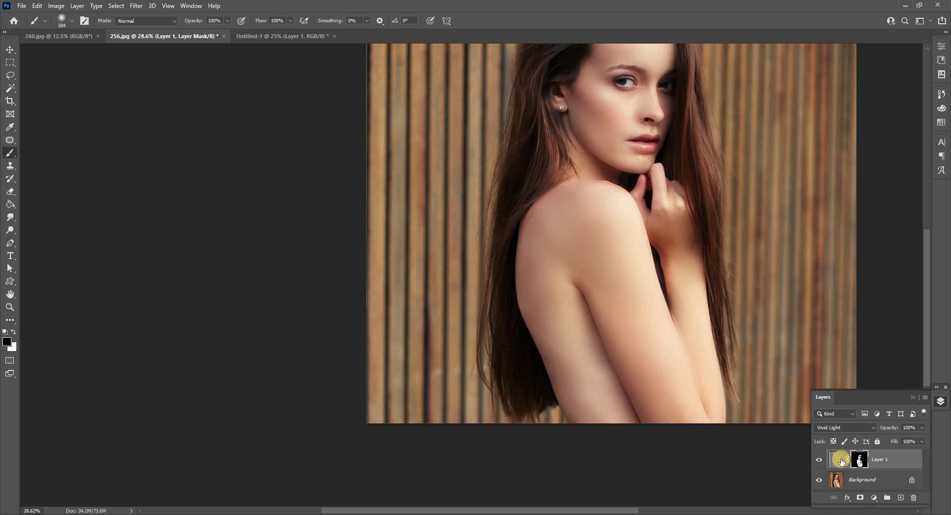
Add an Exposure adjustment layer above Layer 1 and darken the image with a gamma correction of 0.58.
click(876, 500)
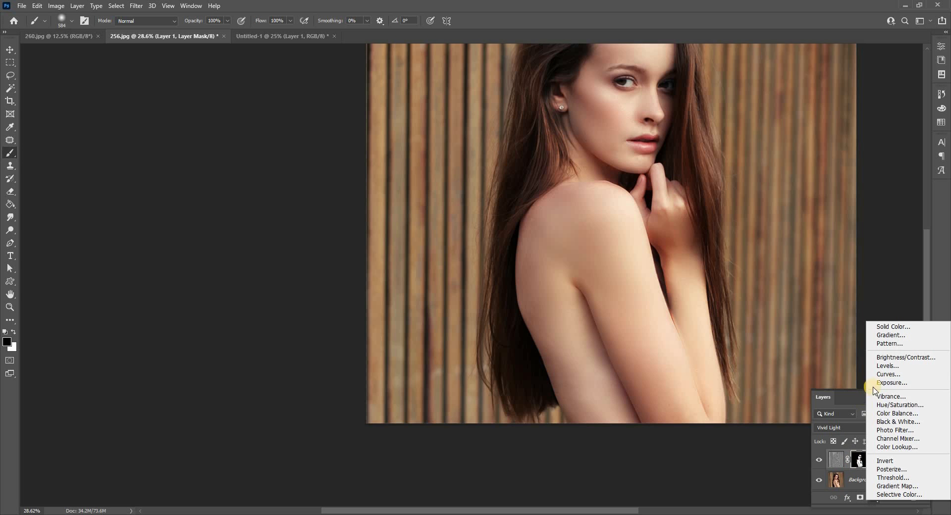
click(884, 384)
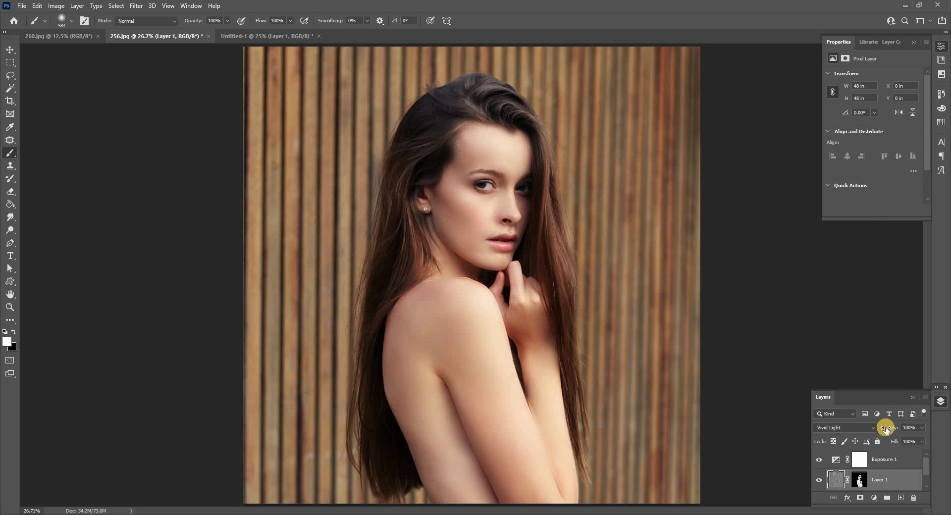
click(836, 459)
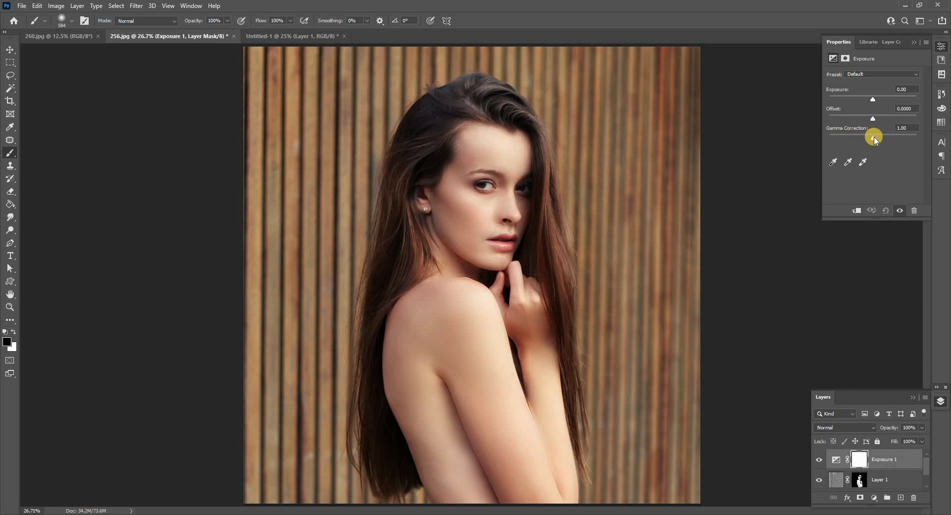
drag(880, 139, 890, 140)
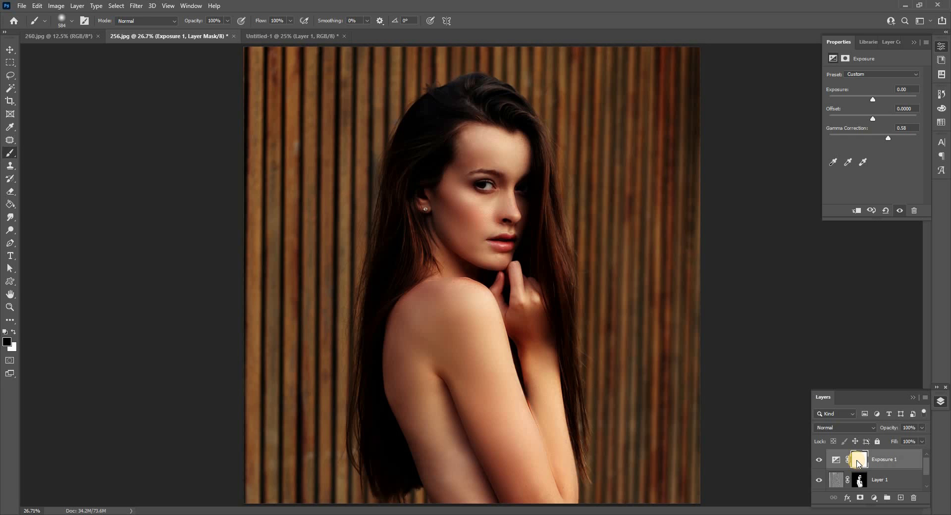
Add a second Exposure adjustment layer and brighten the image with a gamma correction of 1.79.
click(874, 498)
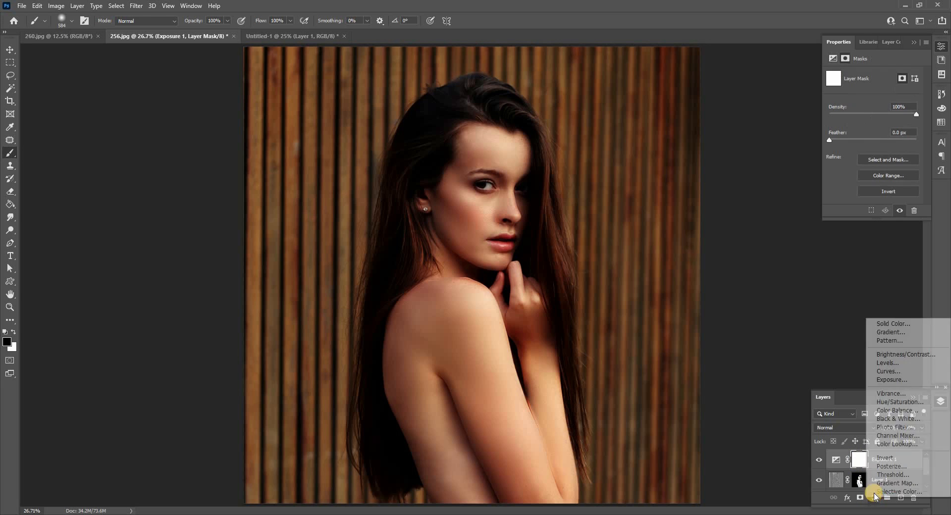
click(895, 380)
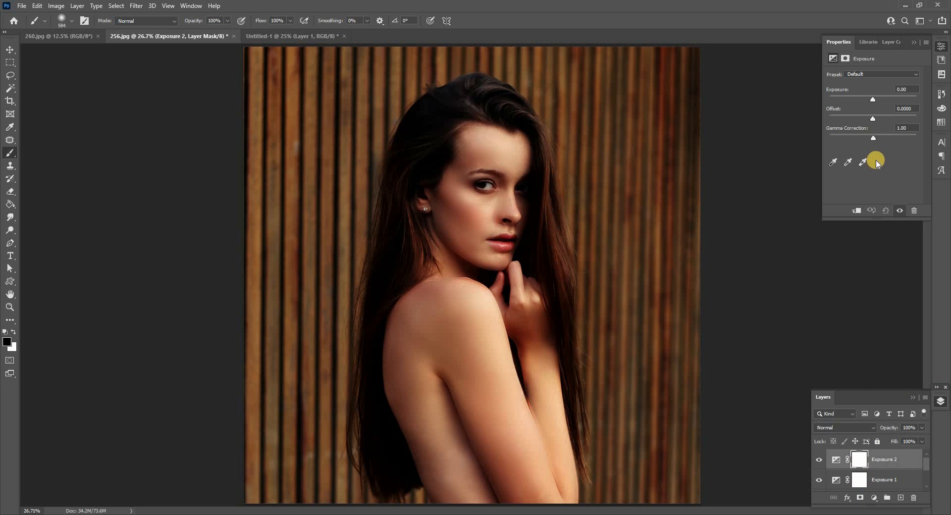
drag(868, 140, 855, 139)
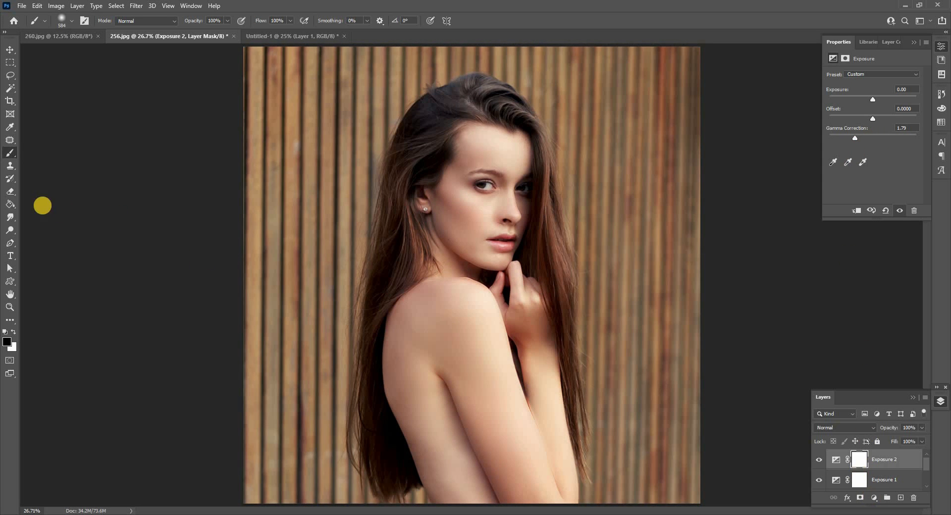
Fill the masks of both Exposure layers with black using the Paint Bucket, then switch to the Brush tool.
click(10, 205)
click(860, 479)
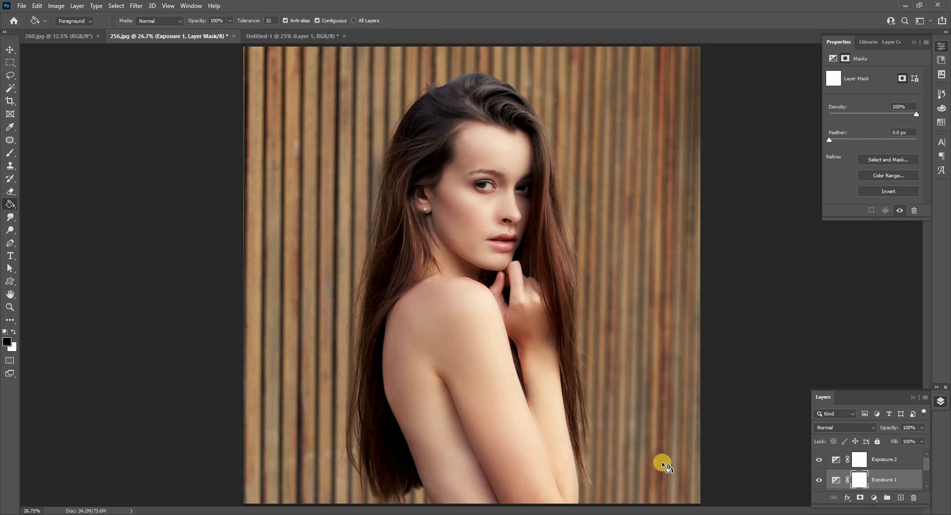
click(631, 446)
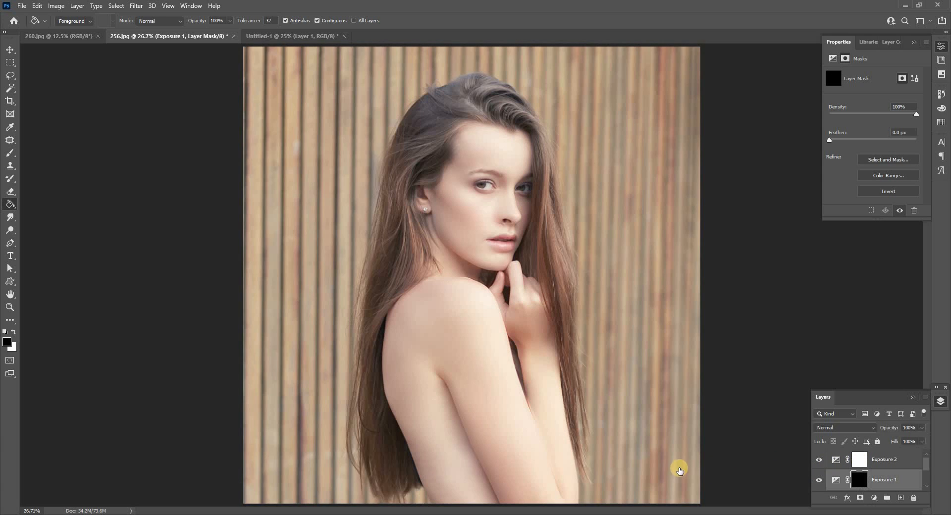
click(860, 461)
click(639, 444)
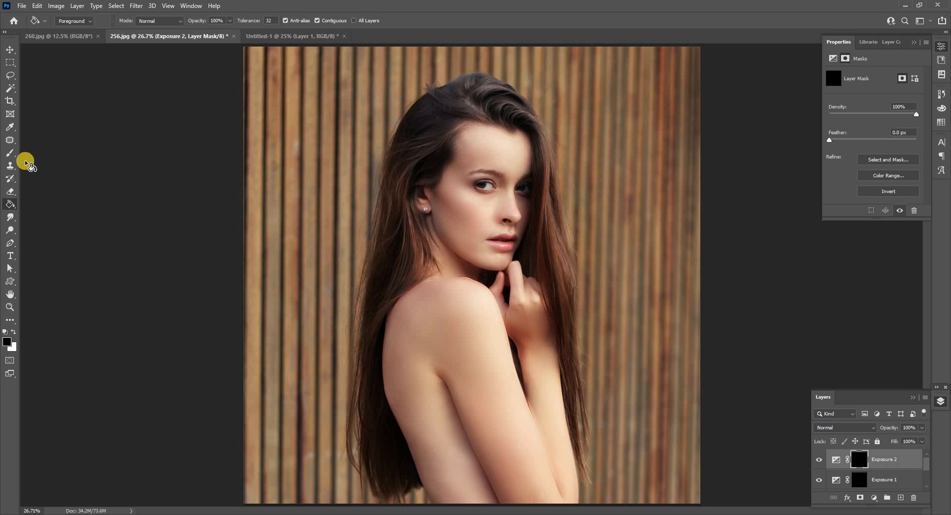
click(10, 154)
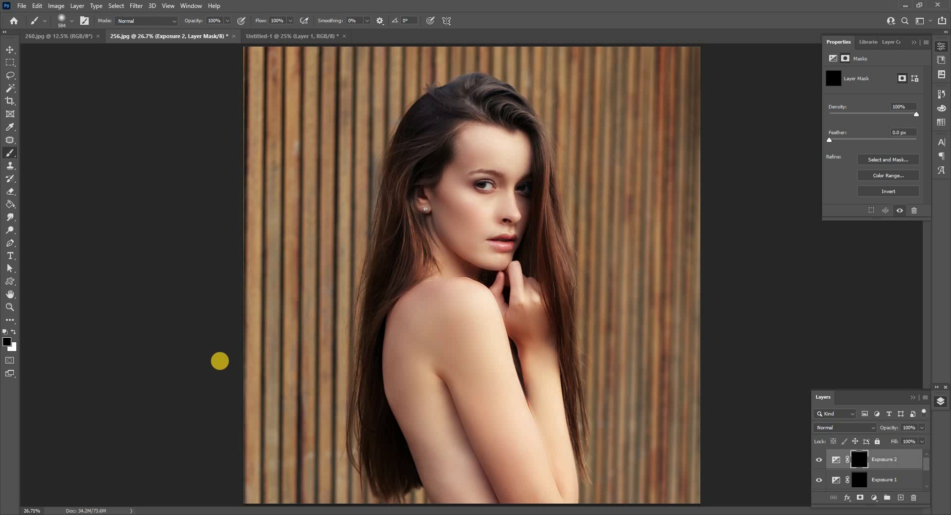
Paint white on Exposure 1's mask over the hairline, cheek and area under the jaw to darken them, reducing the brush size for the cheek.
click(14, 332)
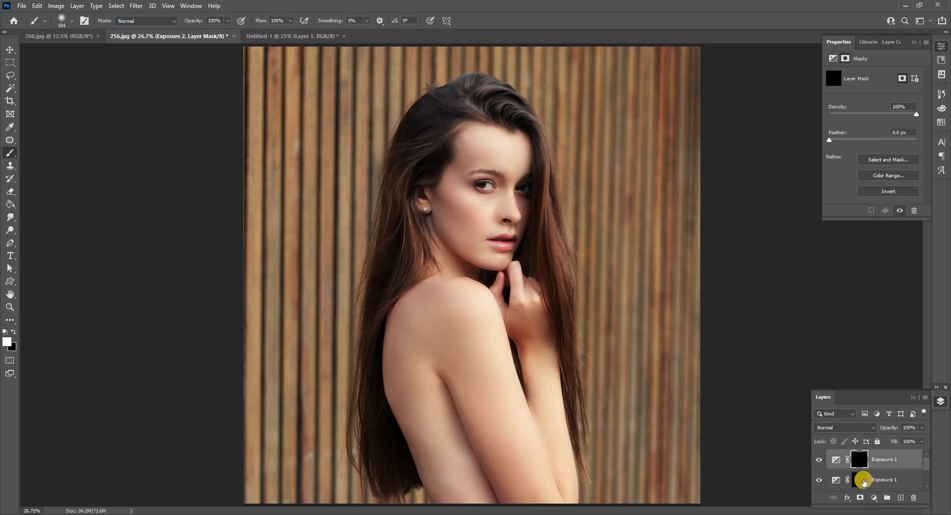
click(864, 480)
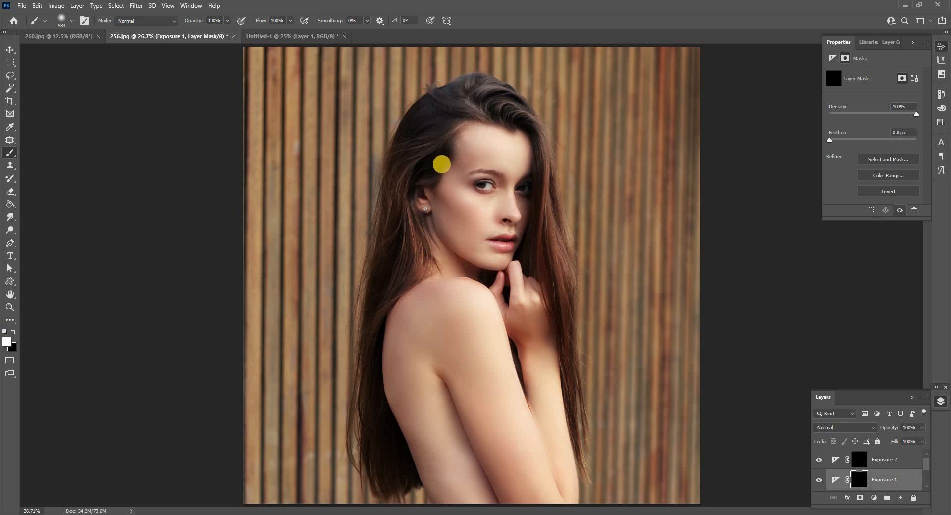
mouse_move(447, 147)
mouse_down()
mouse_move(447, 154)
mouse_move(452, 142)
mouse_up()
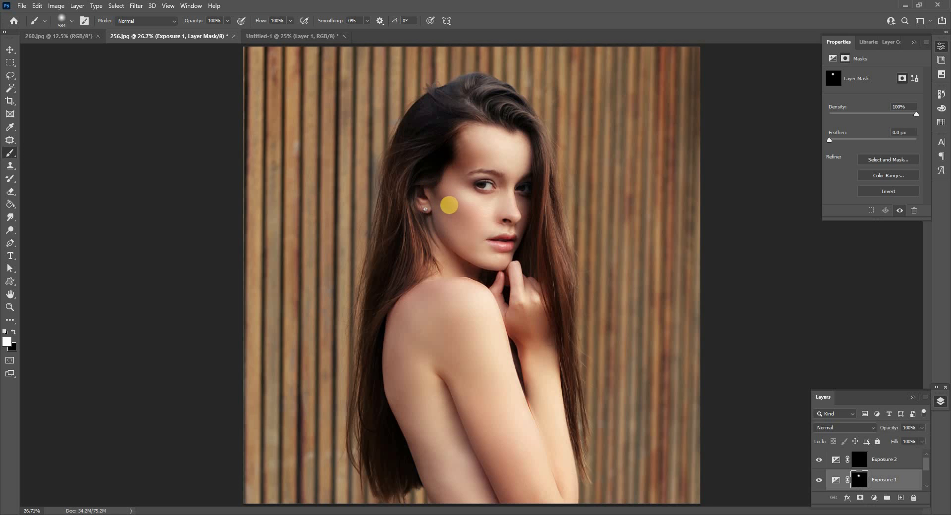
scroll(436, 185, up, 5)
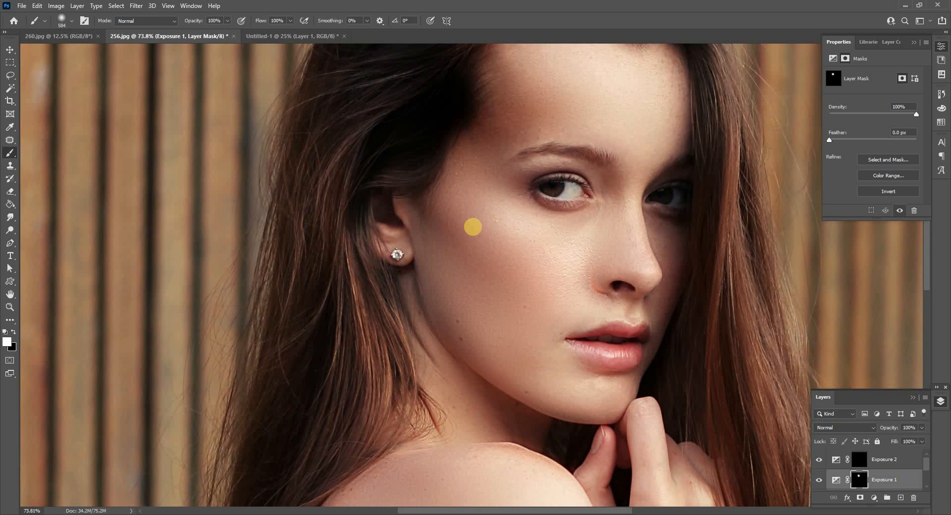
mouse_move(473, 227)
mouse_down()
mouse_move(424, 221)
mouse_move(468, 233)
mouse_move(507, 278)
mouse_move(510, 303)
mouse_up()
mouse_move(443, 226)
mouse_down()
mouse_move(461, 359)
mouse_move(497, 403)
mouse_up()
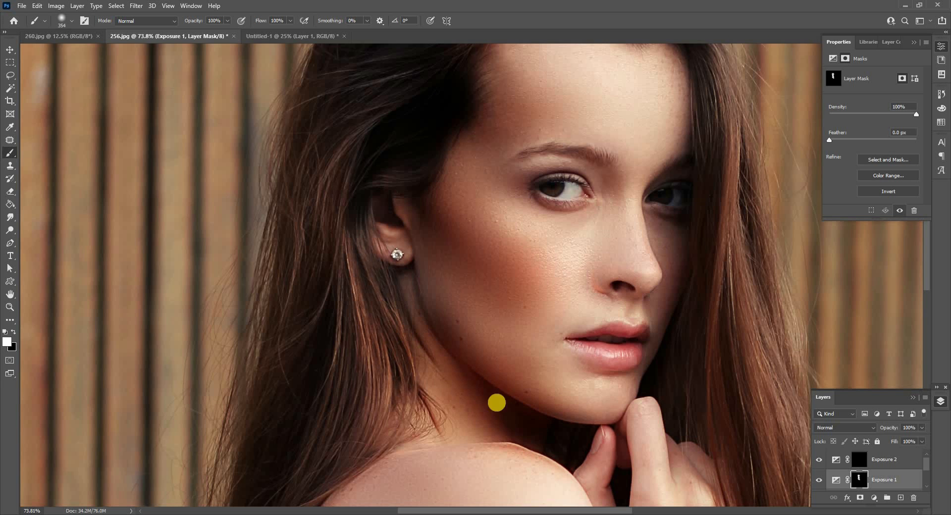
Darken the side of the nose, forehead edge, shoulder, arms and hair by painting white on Exposure 1's mask, varying the brush size.
drag(673, 341, 638, 333)
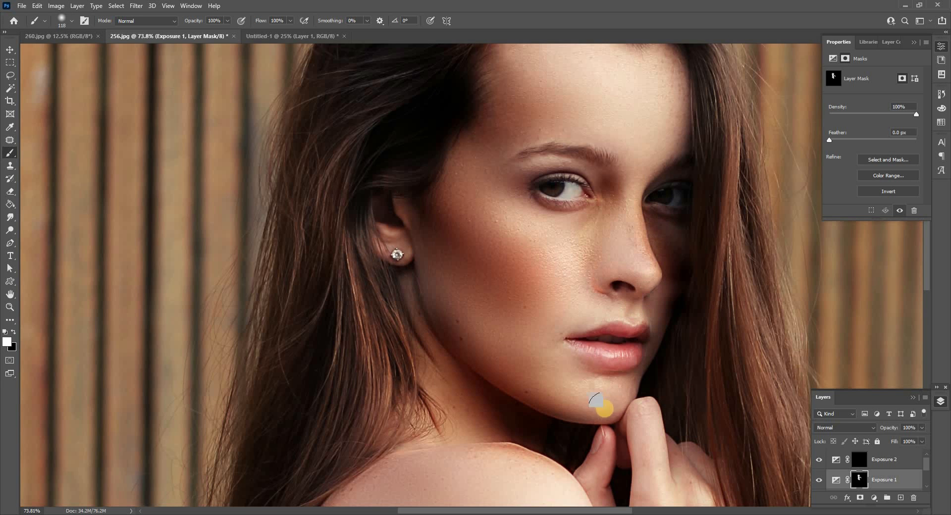
scroll(531, 110, up, 2)
drag(530, 318, 574, 319)
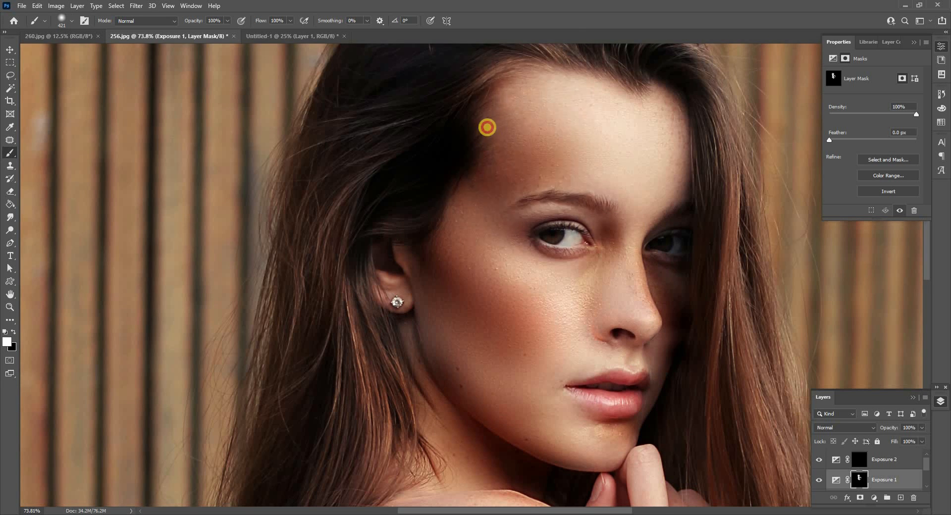
scroll(492, 238, down, 5)
scroll(416, 314, down, 3)
mouse_move(416, 314)
mouse_down()
mouse_move(563, 380)
mouse_move(531, 397)
mouse_up()
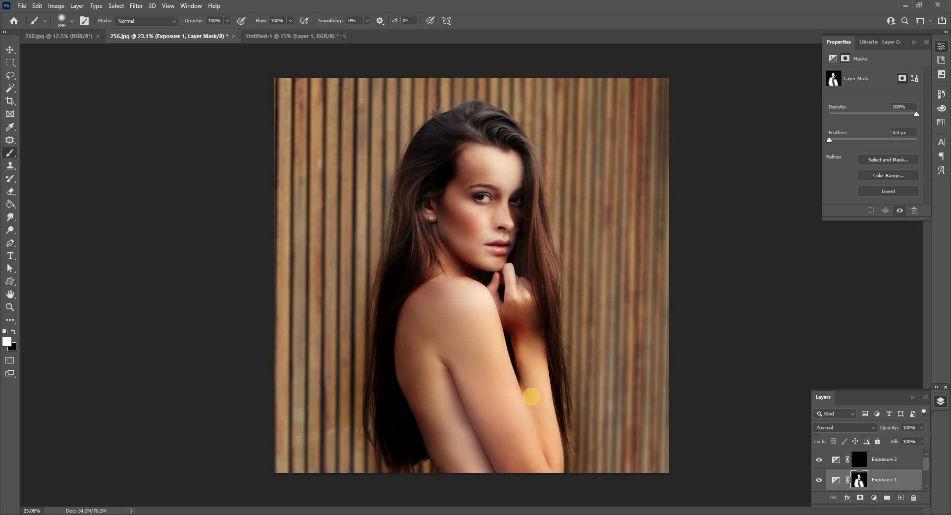
Paint white on Exposure 2's mask with a smaller brush to brighten the highlight areas of the face.
key(alt+bracketright)
key(x)
drag(455, 251, 429, 252)
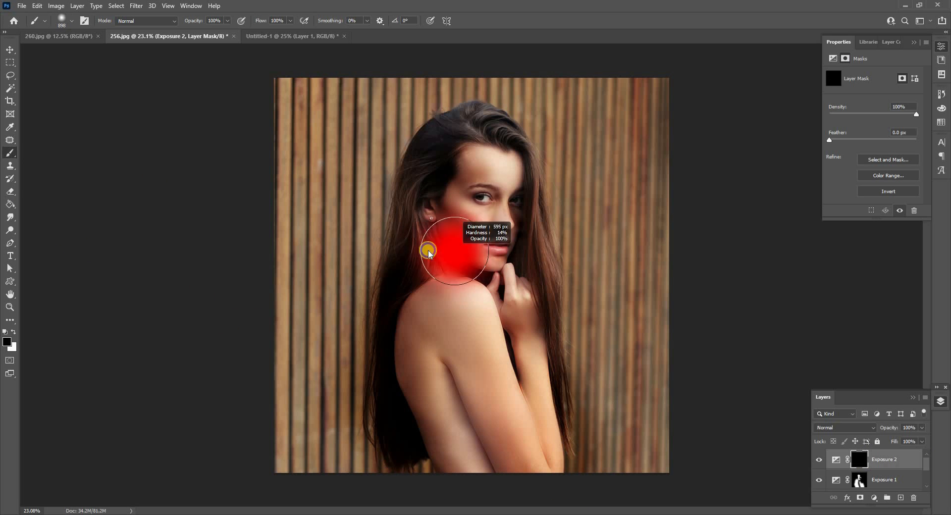
scroll(429, 252, up, 4)
mouse_move(482, 153)
mouse_down()
mouse_move(517, 123)
mouse_move(469, 109)
mouse_move(546, 139)
mouse_move(520, 227)
mouse_up()
scroll(520, 227, down, 2)
mouse_move(439, 251)
mouse_down()
mouse_move(458, 260)
mouse_move(460, 310)
mouse_up()
mouse_move(496, 273)
mouse_down()
mouse_move(518, 337)
mouse_move(513, 353)
mouse_move(456, 341)
mouse_move(504, 360)
mouse_up()
Enlarge the brush to 926 px and paint white on Exposure 2's mask to brighten the shoulder, back and arm.
scroll(512, 350, down, 2)
scroll(527, 344, down, 3)
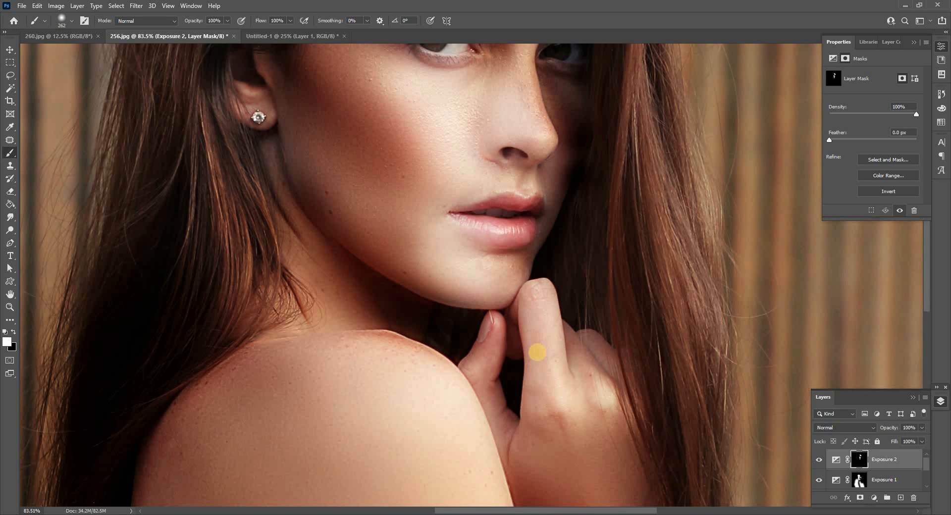
scroll(540, 337, down, 3)
scroll(497, 323, down, 5)
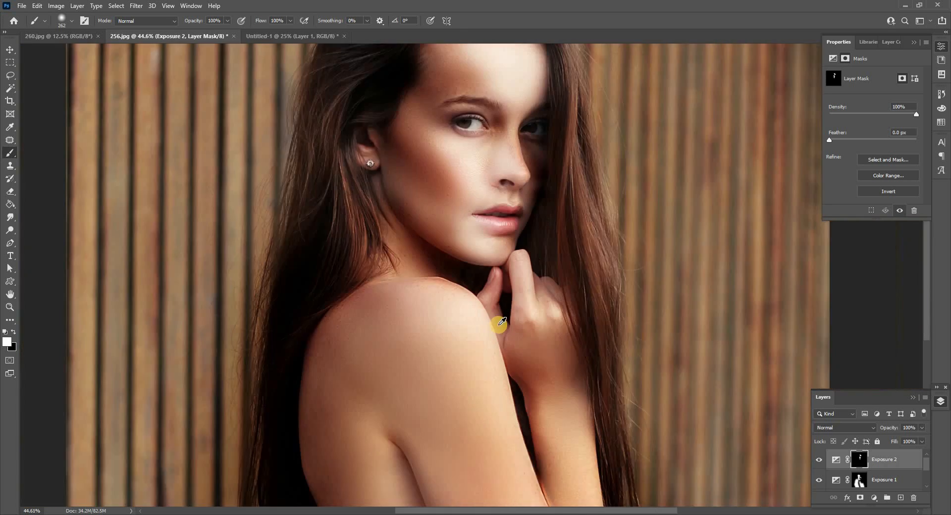
alt+right_click(489, 333)
drag(465, 362, 471, 426)
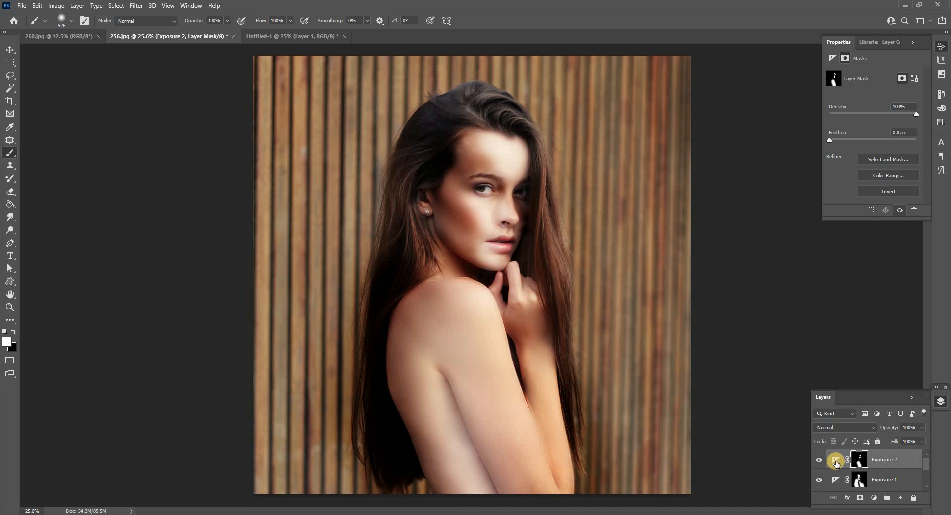
Soften the dodge and burn by setting gamma correction to 1.23 on Exposure 2 and 0.68 on Exposure 1.
click(838, 462)
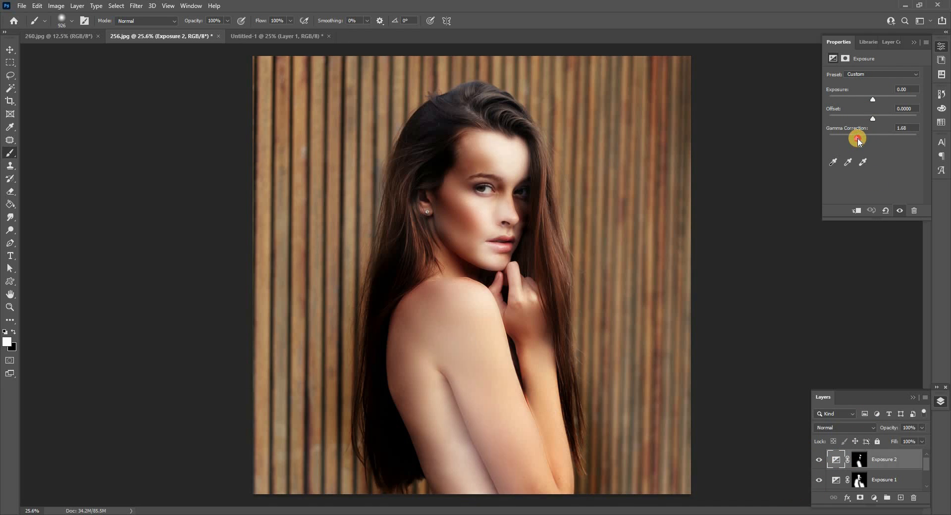
drag(859, 140, 866, 142)
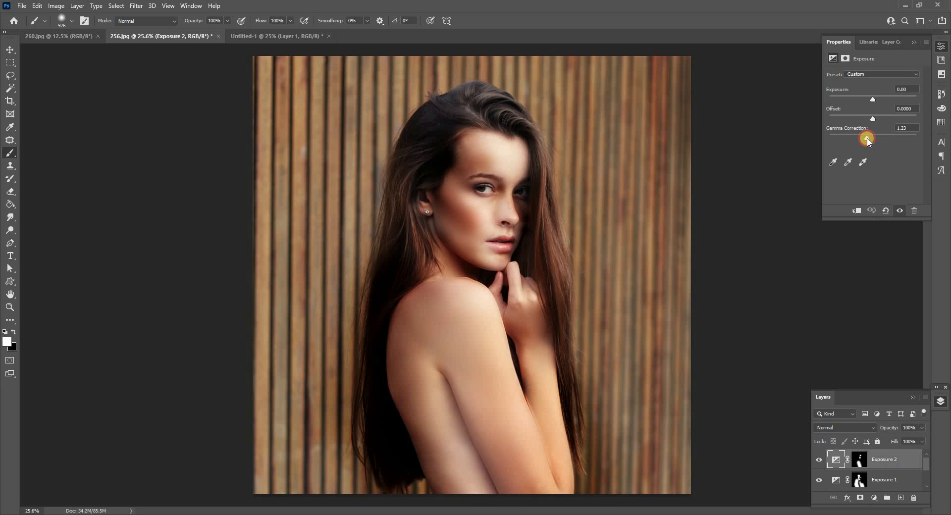
click(844, 488)
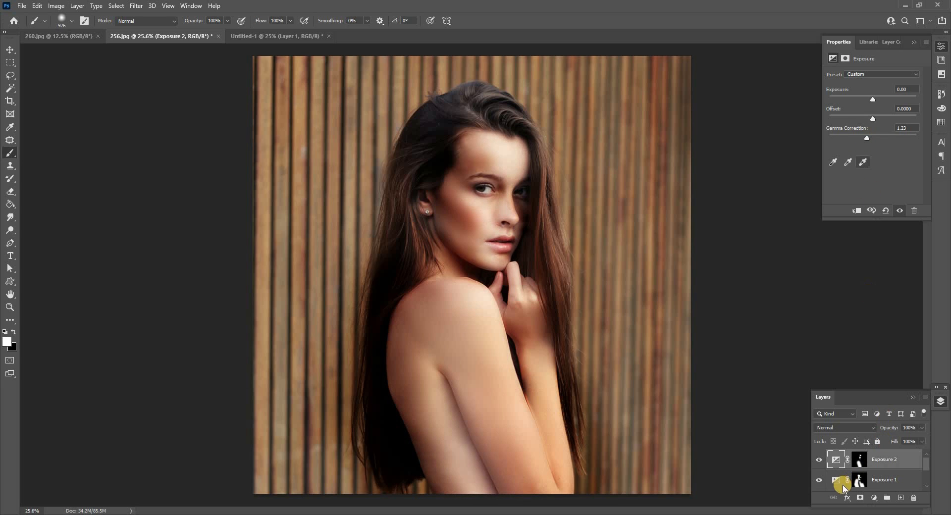
click(889, 139)
drag(887, 141, 884, 141)
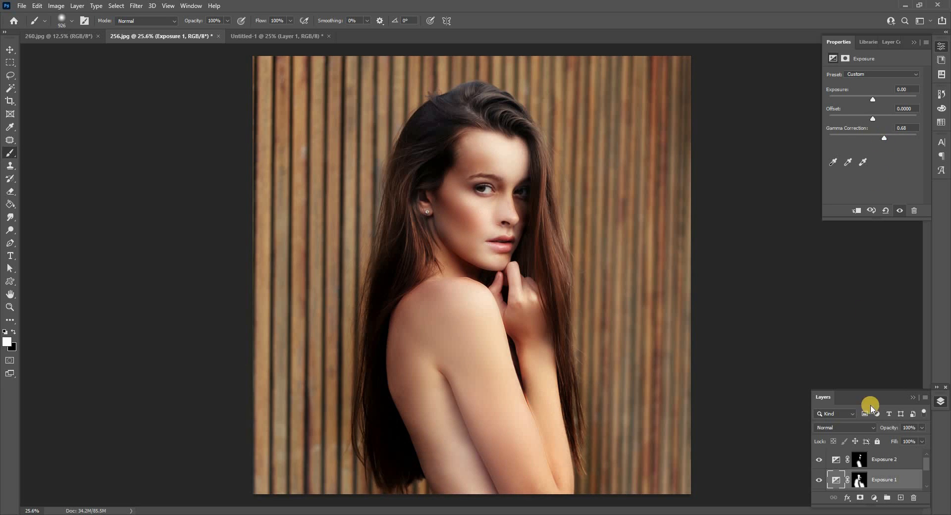
Fine-tune Exposure 2's gamma correction to 1.17.
click(837, 462)
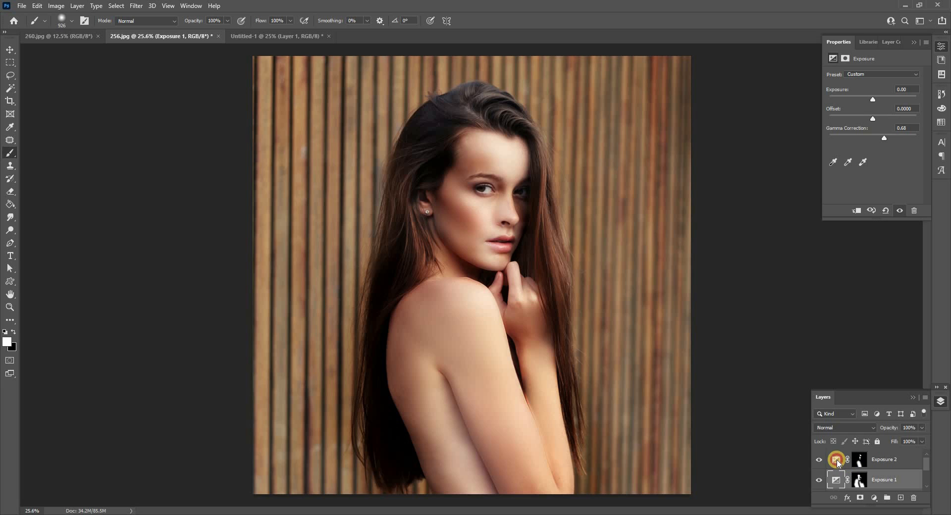
click(835, 462)
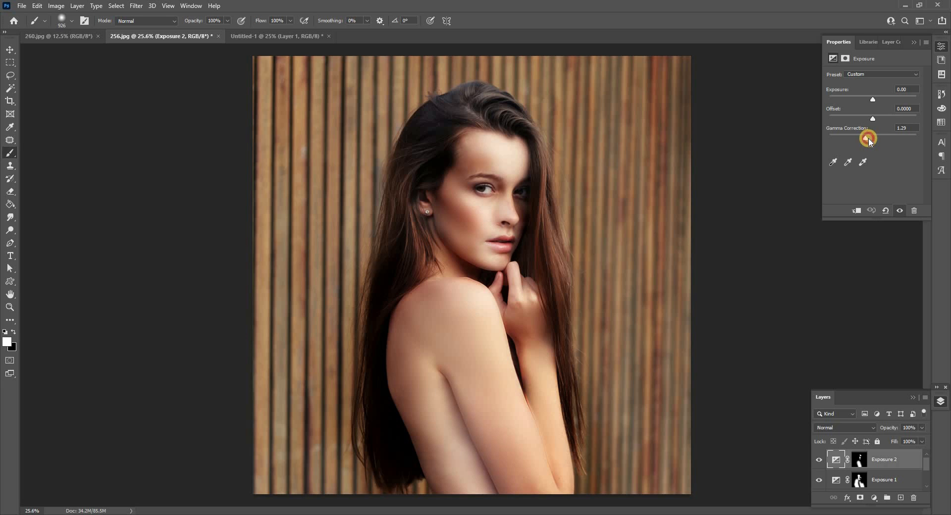
drag(870, 140, 869, 140)
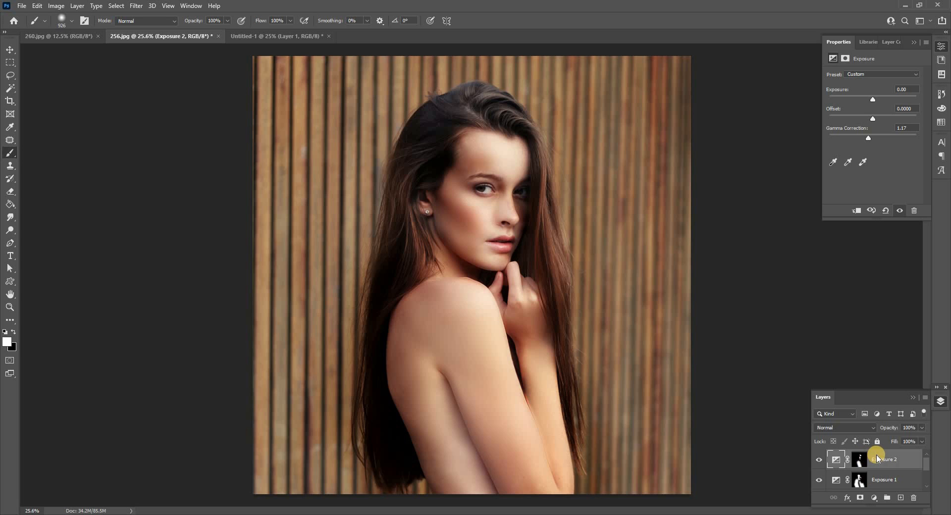
Group all layers from Exposure 2 down to Layer 1, leaving out the Background.
scroll(859, 466, down, 3)
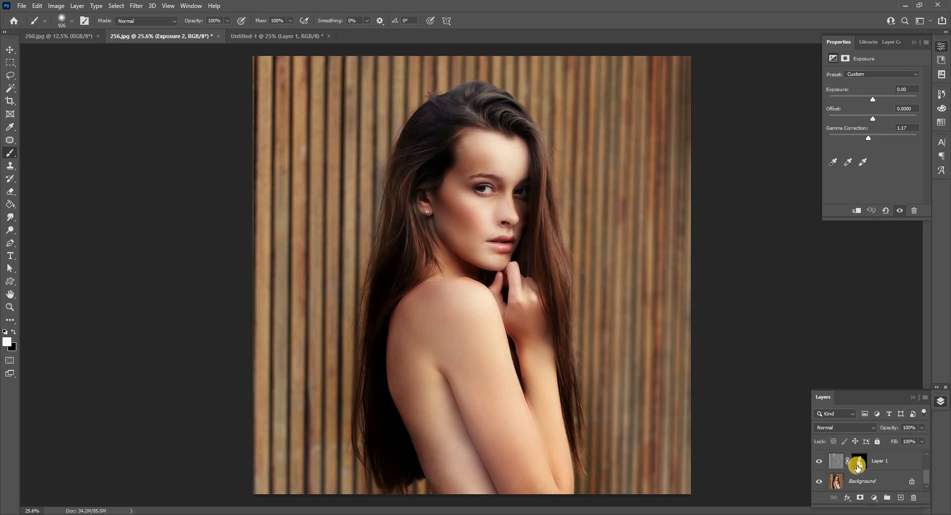
shift+click(882, 464)
key(ctrl+g)
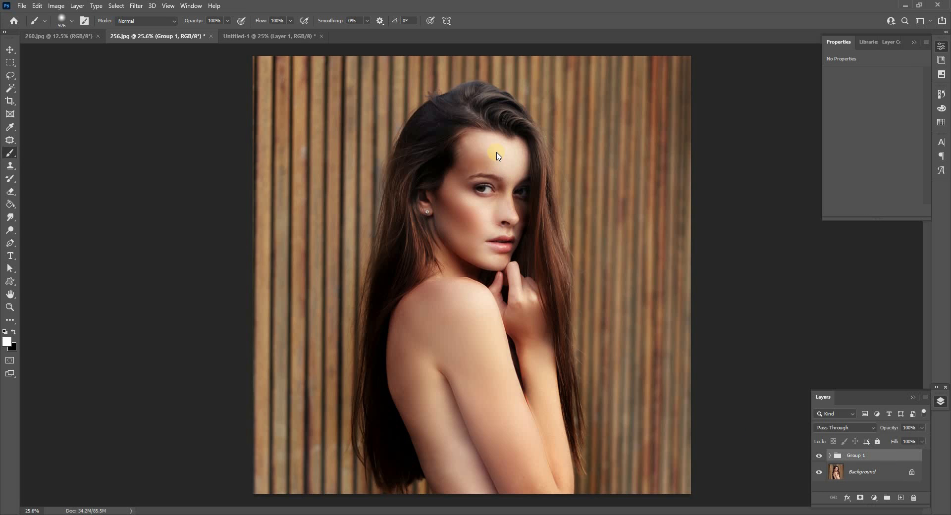
Compare the face before and after retouching by toggling Group 1's visibility, leaving the group visible.
scroll(485, 159, up, 5)
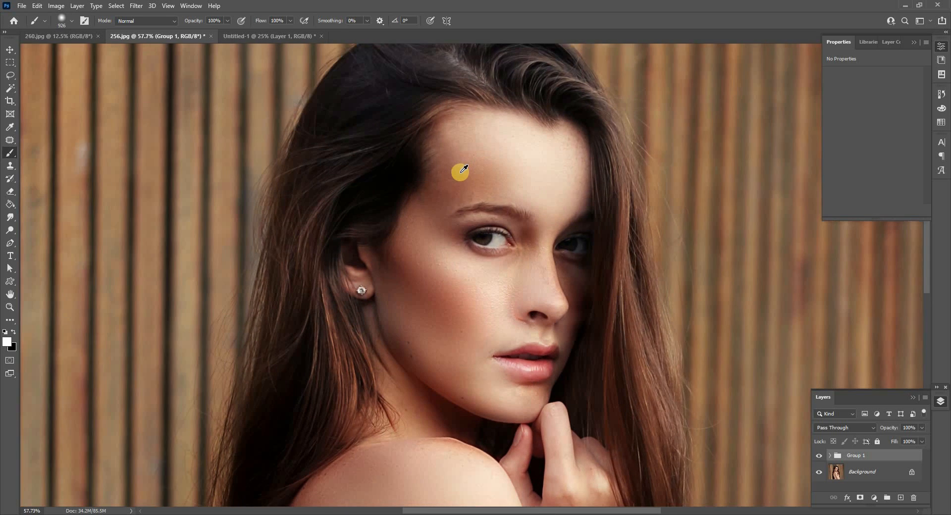
scroll(465, 194, up, 2)
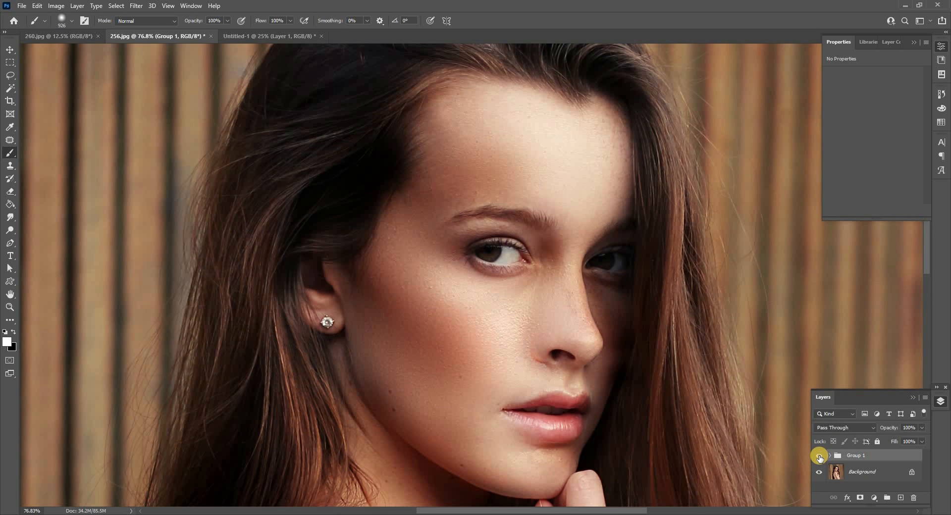
click(819, 456)
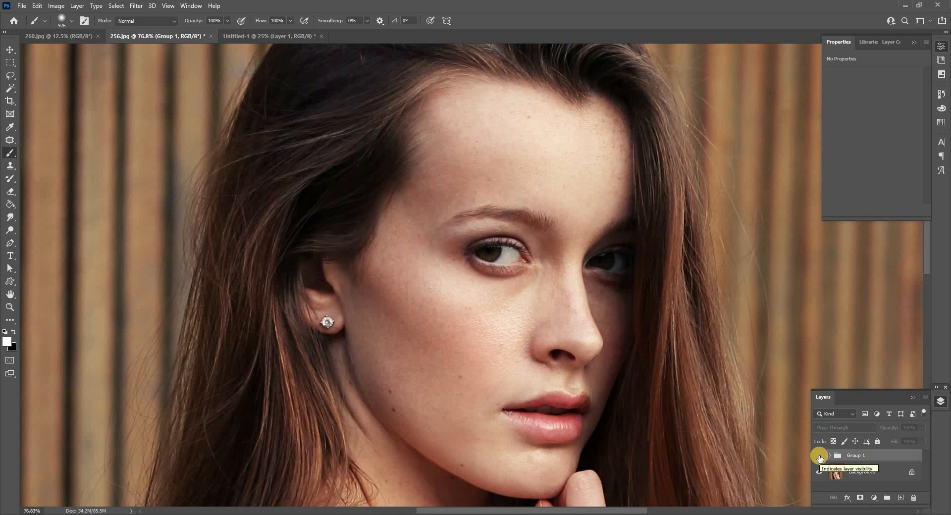
click(819, 456)
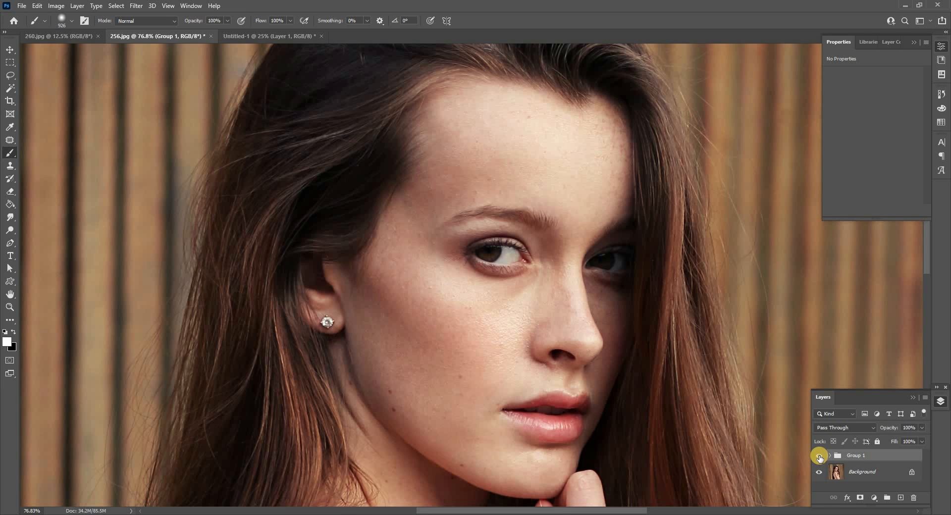
click(819, 456)
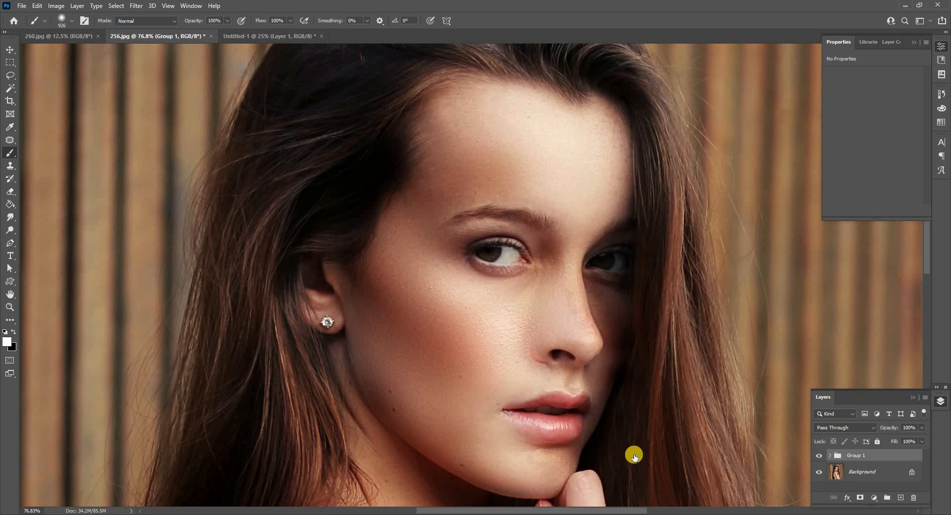
Merge Group 1 and the Background into a single layer.
shift+click(845, 474)
right_click(845, 473)
click(868, 425)
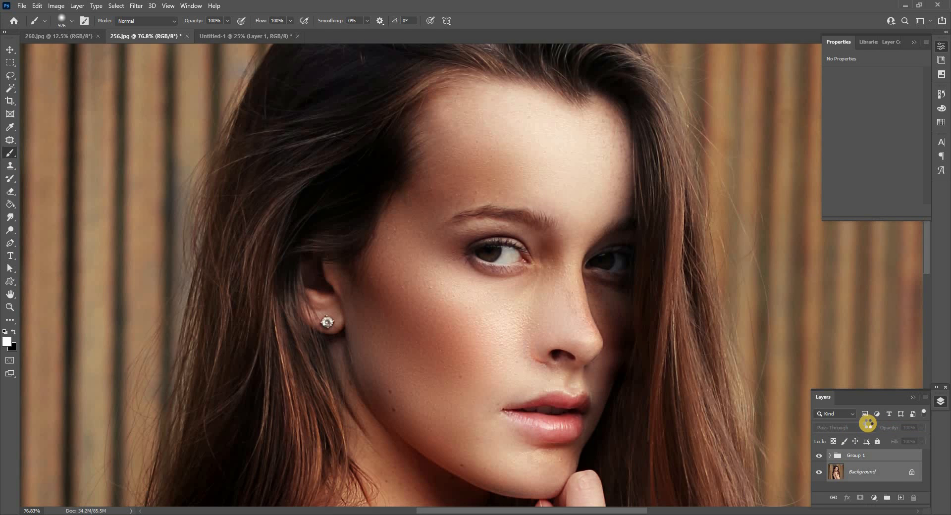
Select the whites of both eyes with the Quick Selection tool.
scroll(515, 328, up, 2)
drag(414, 314, 200, 302)
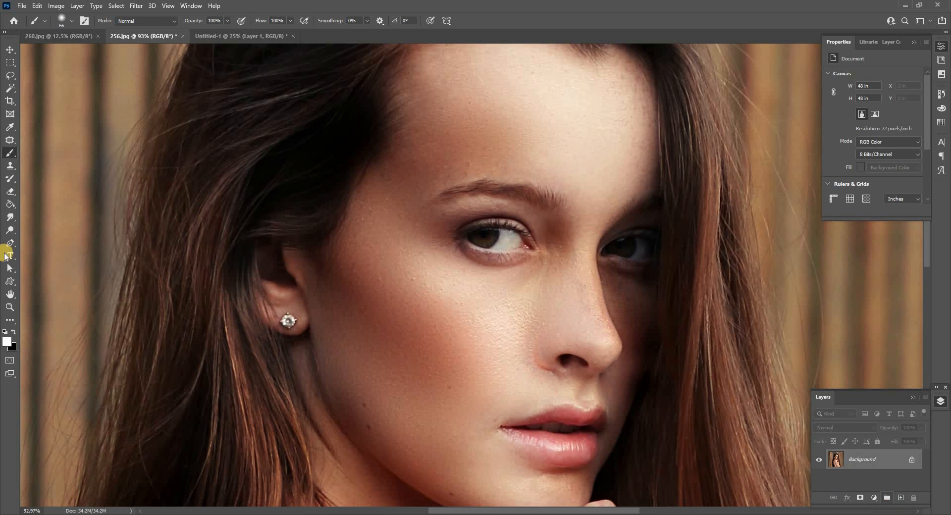
drag(9, 87, 33, 100)
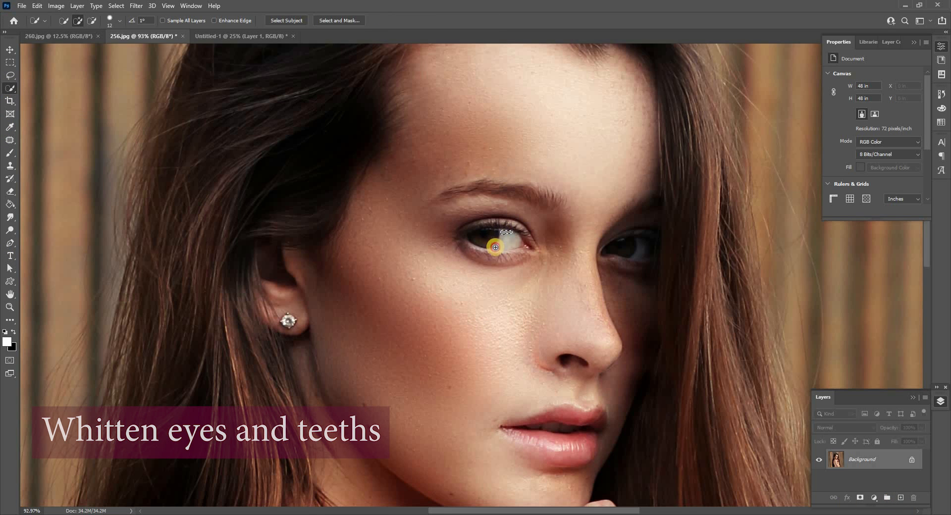
drag(496, 248, 493, 248)
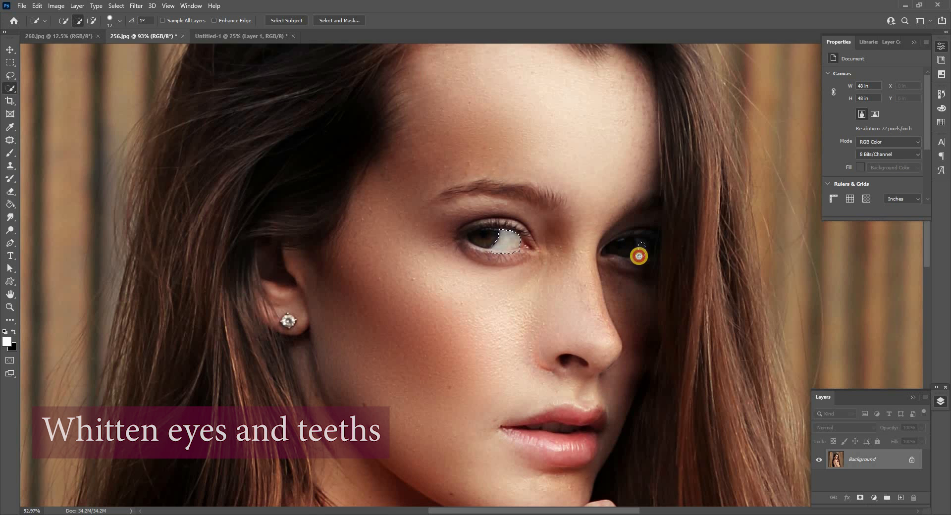
Add the teeth between the lips to the eye-white selection with the Quick Selection tool.
scroll(556, 431, up, 3)
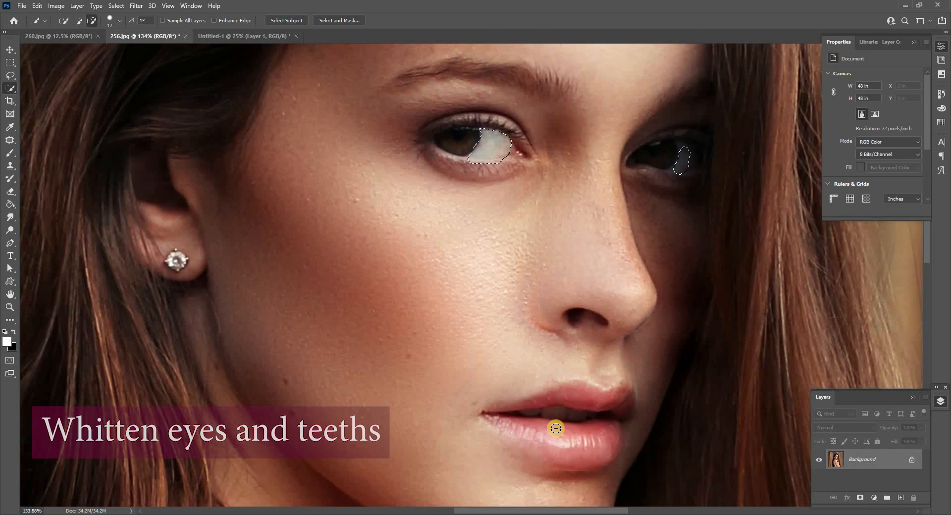
mouse_move(521, 415)
mouse_down()
mouse_move(514, 407)
mouse_move(572, 406)
mouse_up()
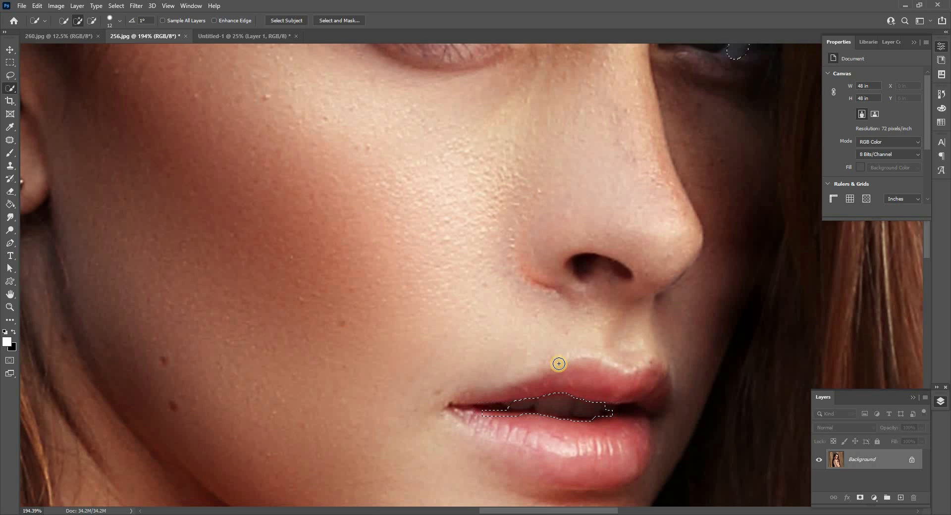
scroll(559, 363, down, 3)
scroll(559, 363, down, 1)
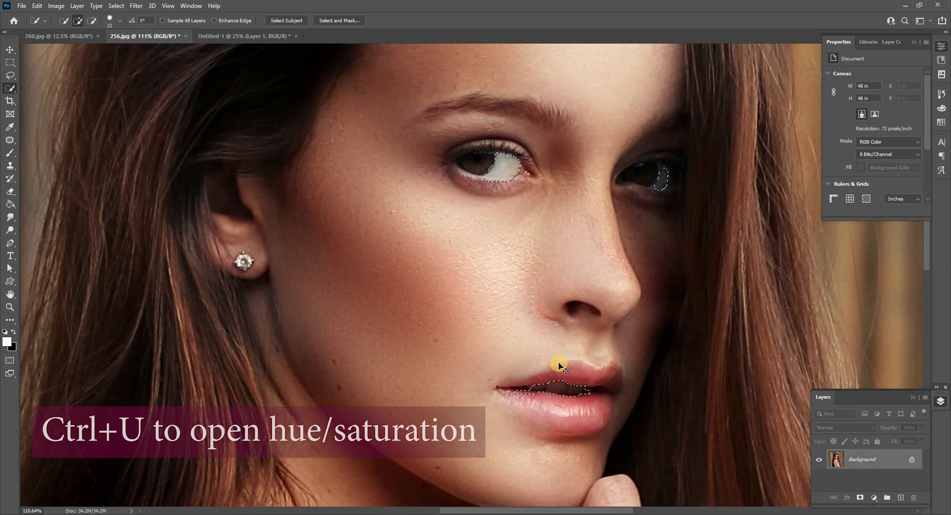
Desaturate the yellows in the selected eye whites and teeth with Hue/Saturation at Saturation -90, adjust their Lightness, and clear the selection.
key(ctrl+u)
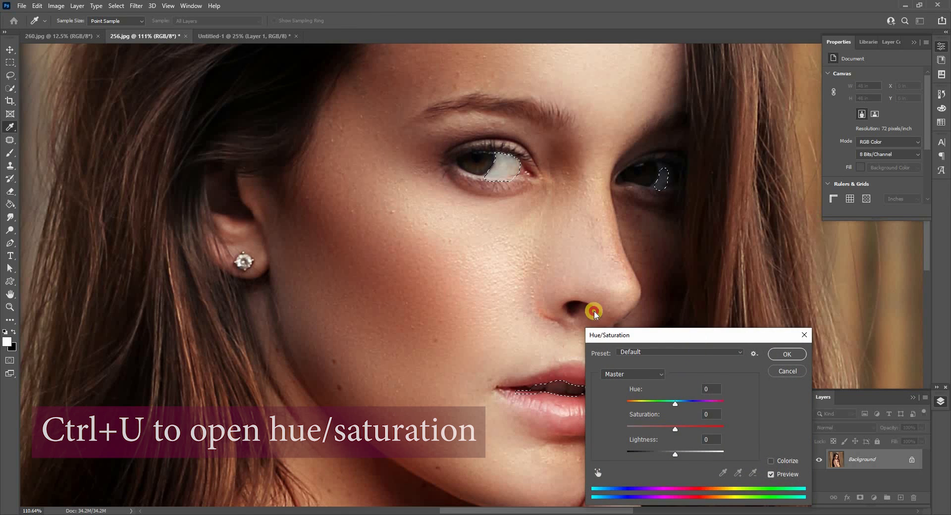
drag(698, 335, 330, 224)
click(294, 267)
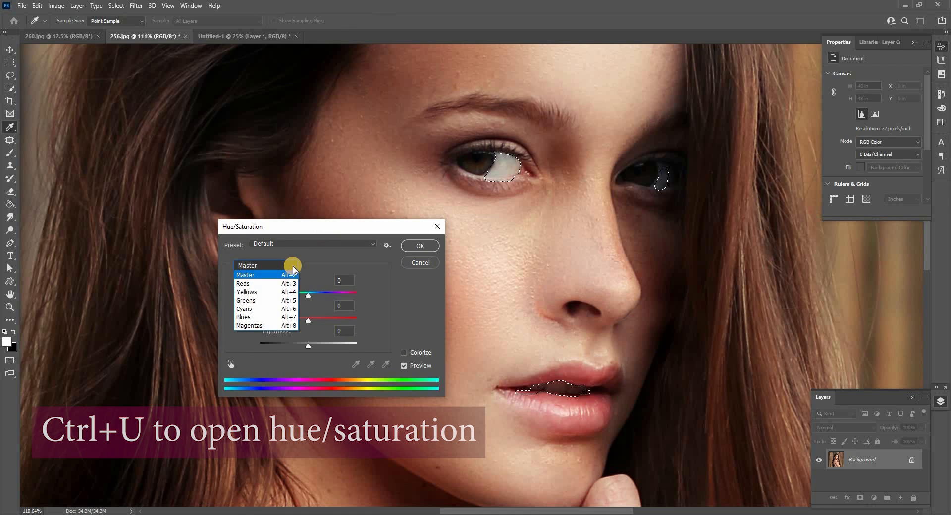
click(287, 292)
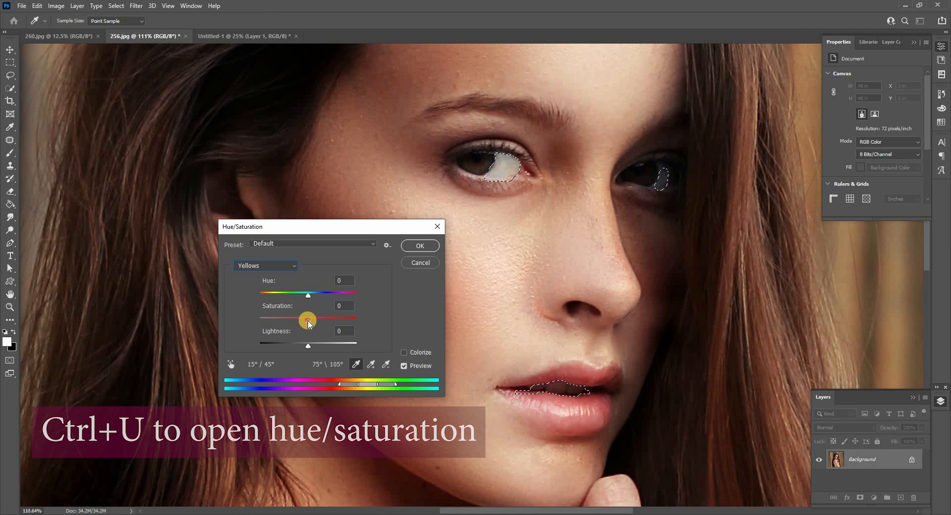
drag(308, 321, 265, 321)
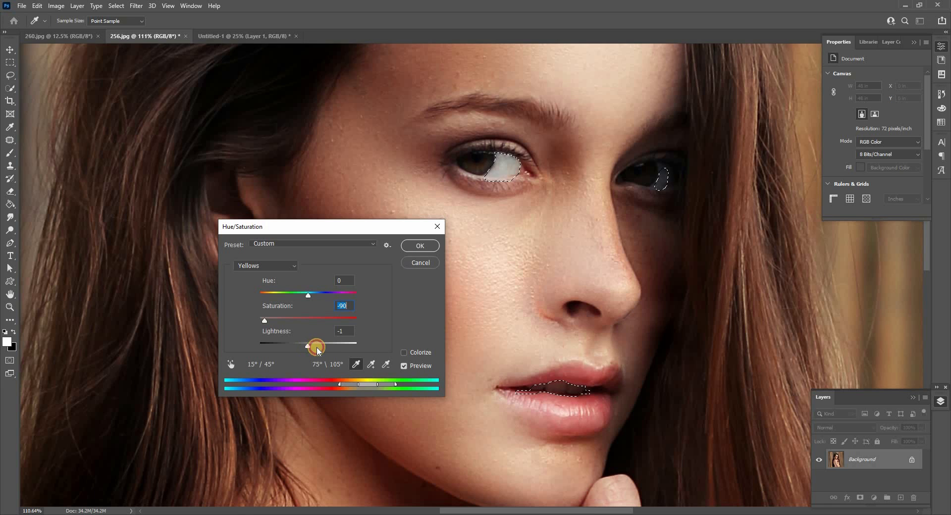
click(411, 246)
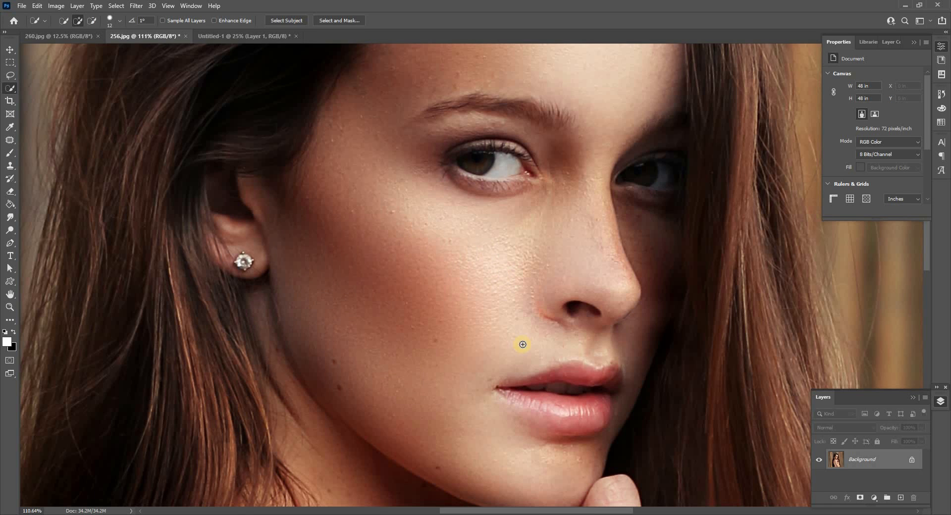
Select the woman with Select Subject and add a layer mask that hides the wooden backdrop.
scroll(521, 356, down, 5)
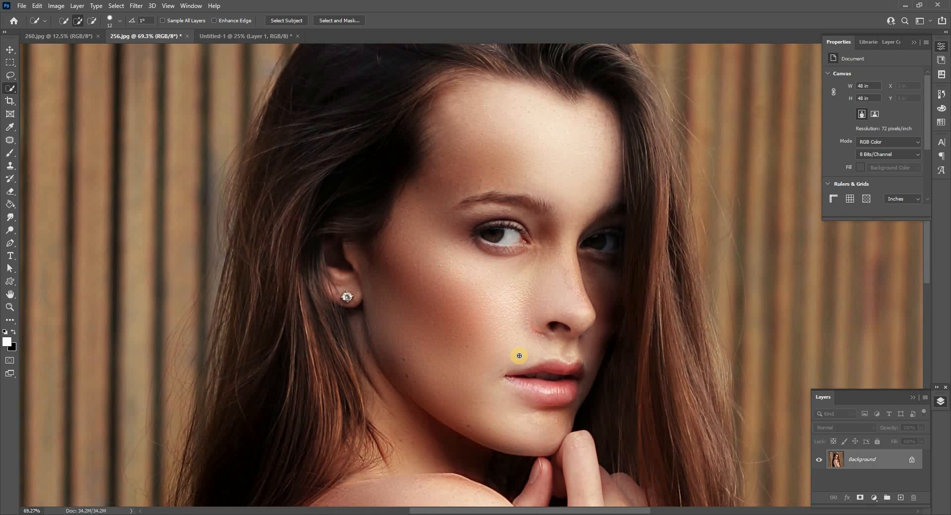
scroll(517, 357, down, 2)
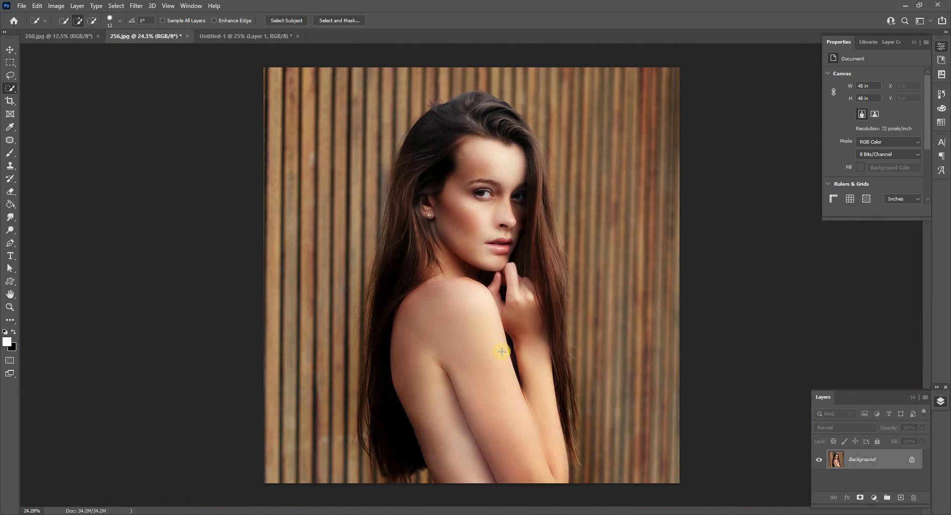
click(135, 6)
mouse_move(116, 6)
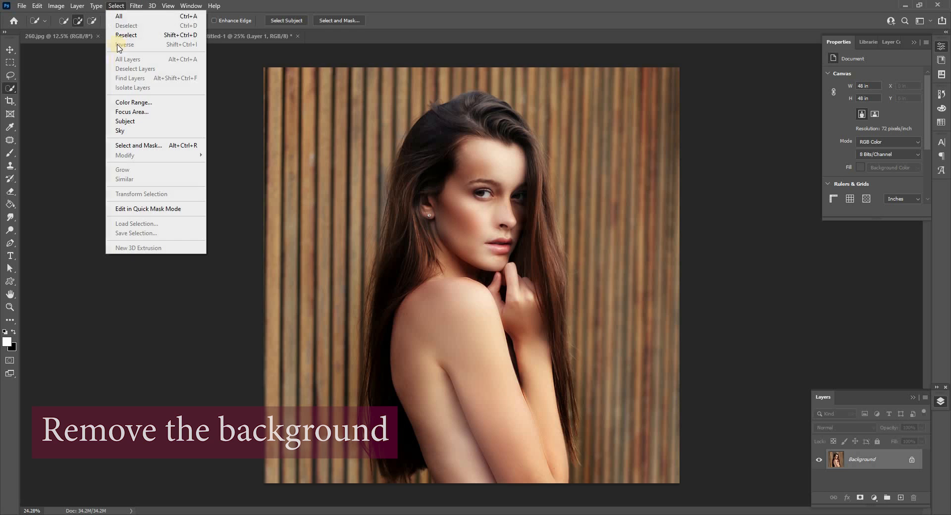
click(126, 122)
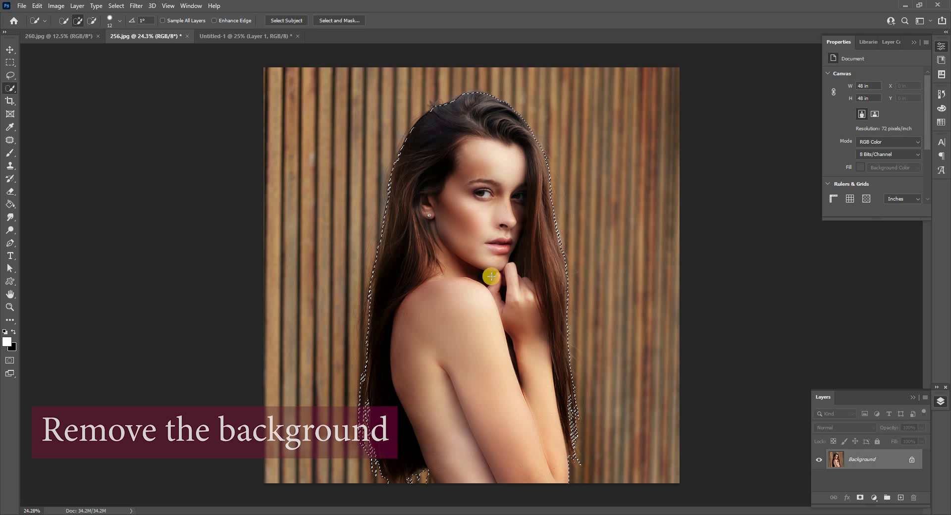
click(862, 498)
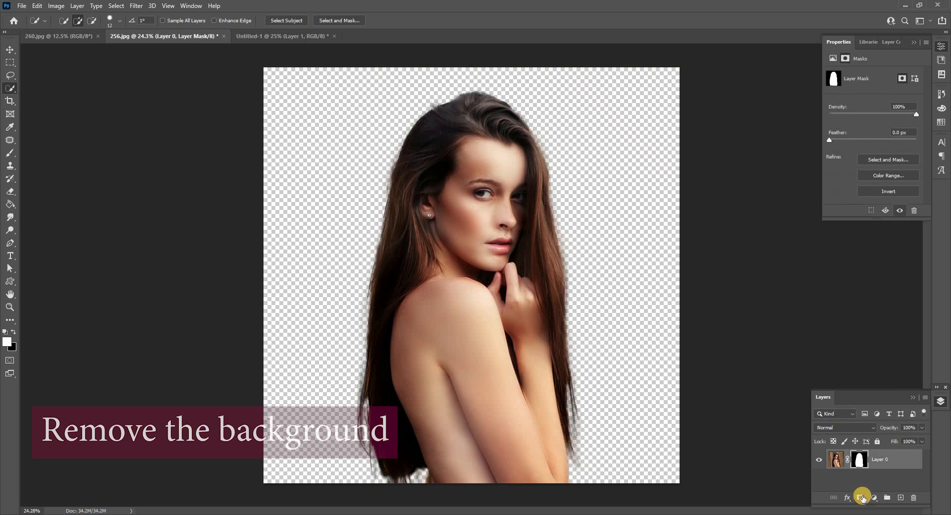
Unlock the bokeh image's Background layer in 260.jpg and move a copy of it into the 256.jpg portrait document.
click(75, 36)
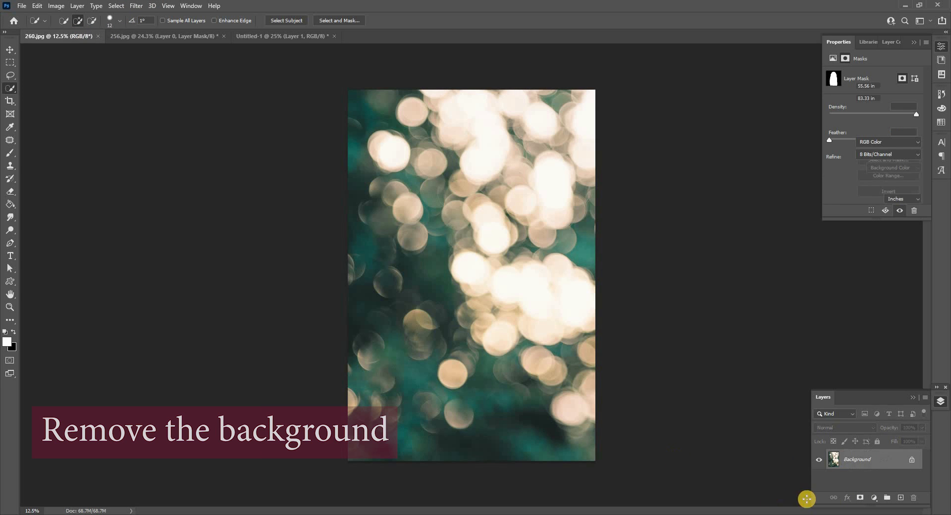
click(912, 460)
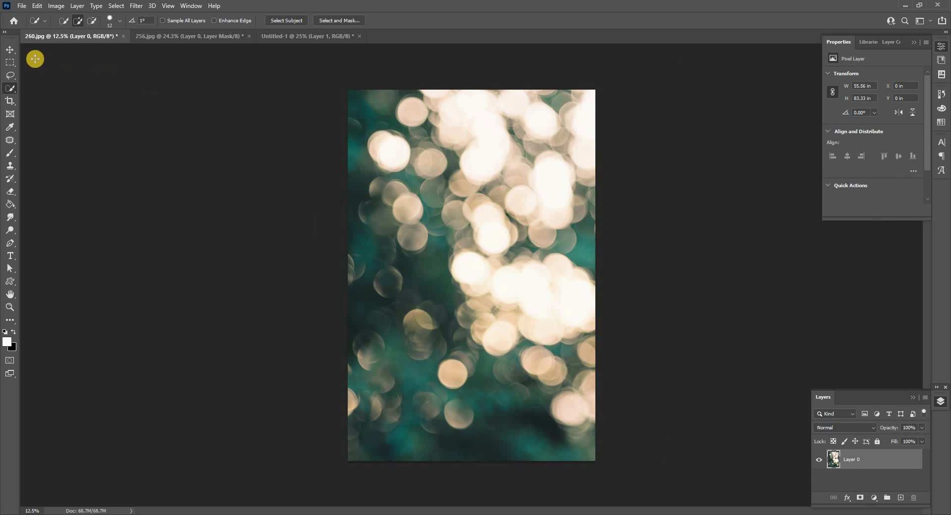
click(10, 50)
drag(448, 322, 280, 134)
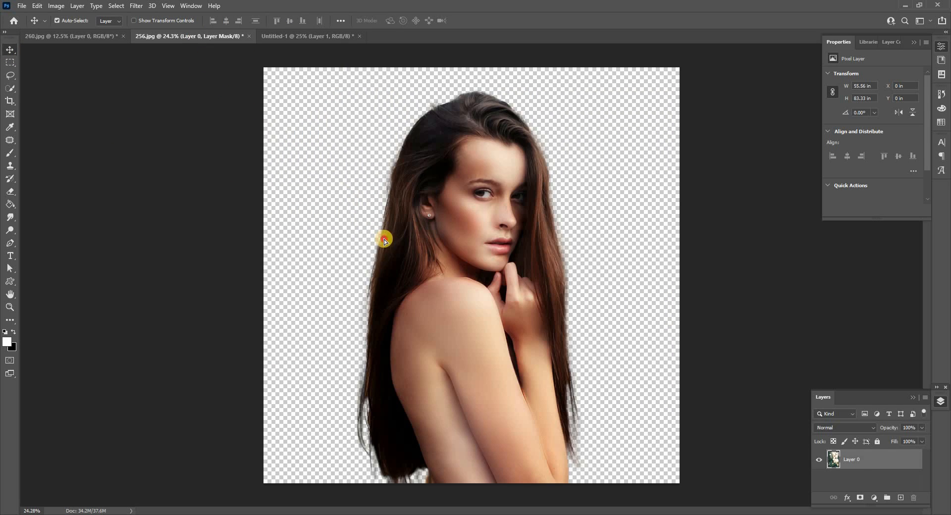
drag(385, 240, 457, 368)
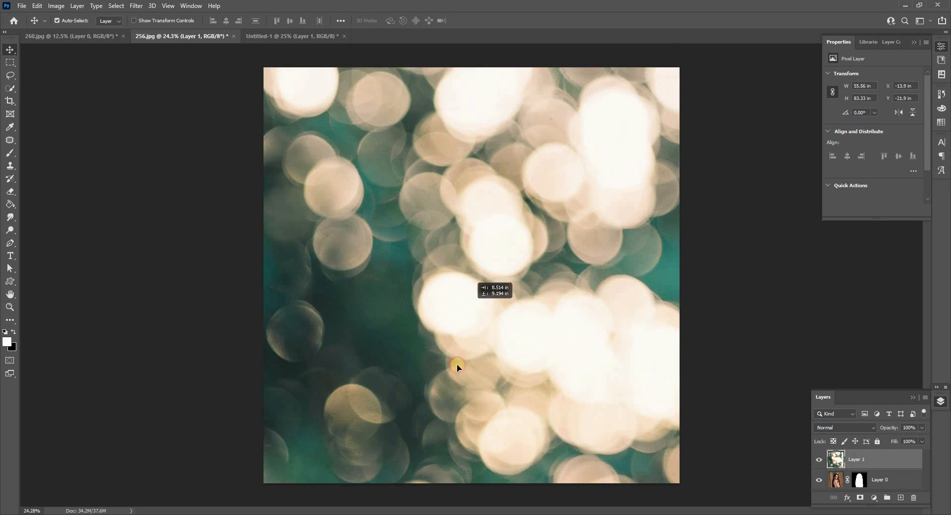
Scale the bokeh layer to 49.28 × 73.9 in, reposition it over the canvas, and place it beneath the masked portrait layer.
key(ctrl+t)
drag(435, 263, 441, 301)
key(Return)
drag(837, 472, 836, 488)
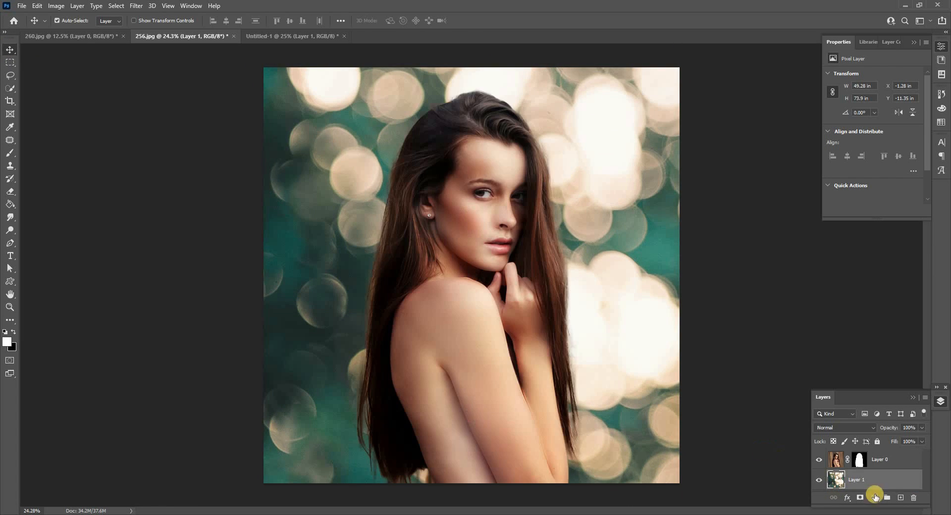
Adjust the bokeh background with Hue/Saturation to Saturation +11 and Lightness -32.
key(ctrl+u)
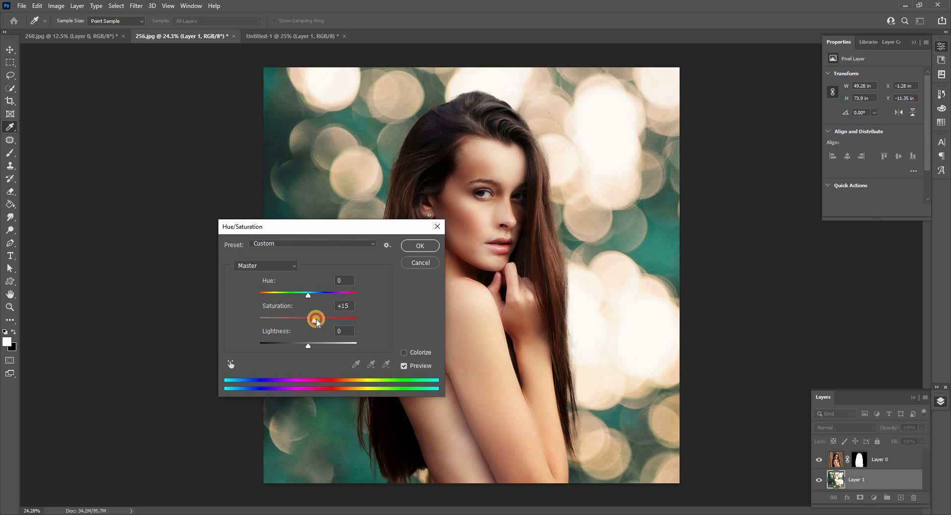
drag(317, 319, 294, 347)
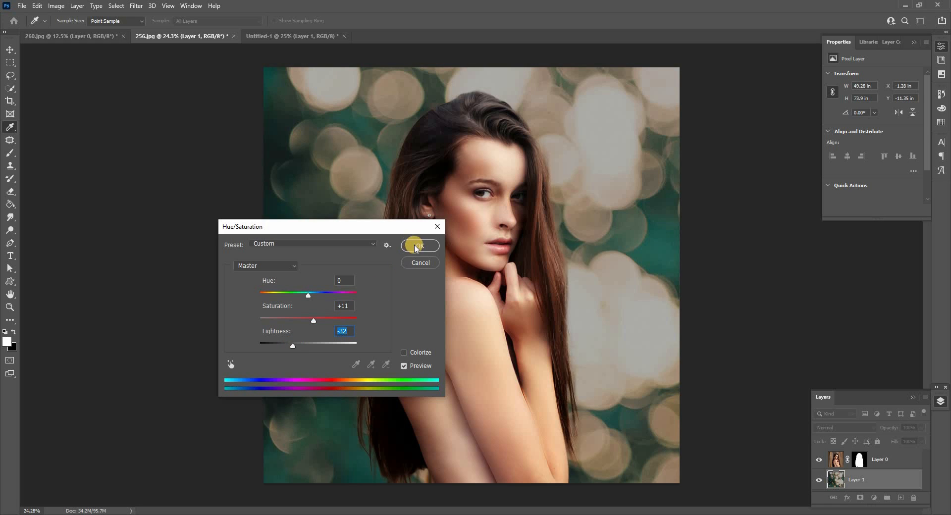
click(420, 246)
Merge the portrait layer and the bokeh background into one layer.
ctrl+click(892, 463)
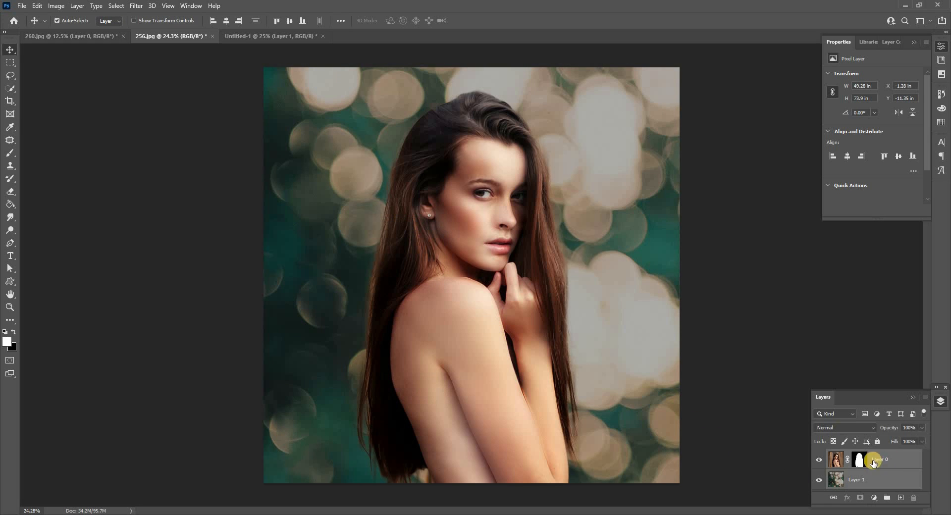
right_click(852, 487)
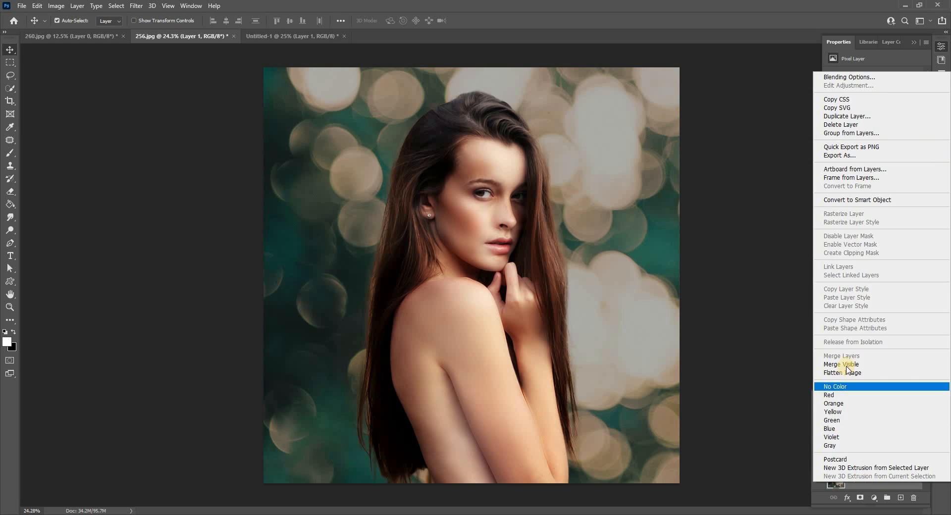
click(842, 368)
Copy the whole merged portrait and paste it into Untitled-1, converting its colours to preserve their appearance.
key(m)
drag(264, 68, 679, 484)
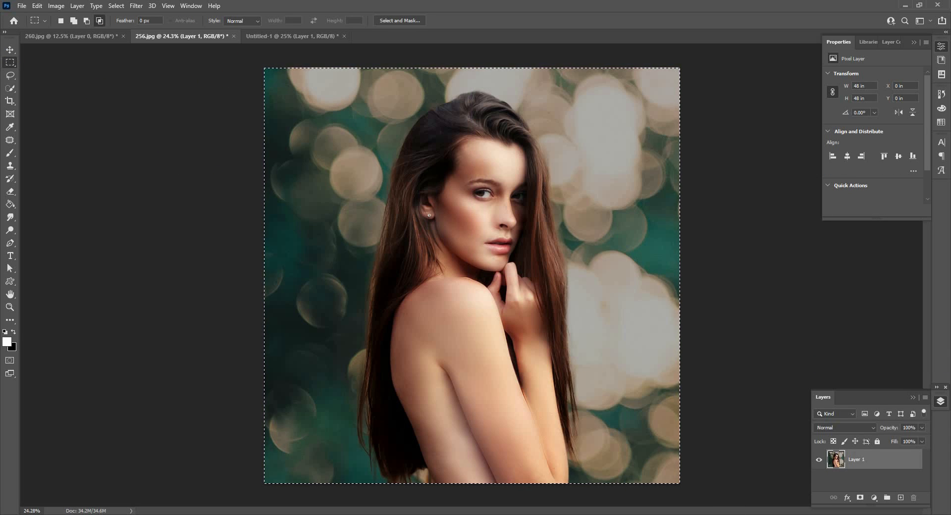
click(298, 36)
key(ctrl+v)
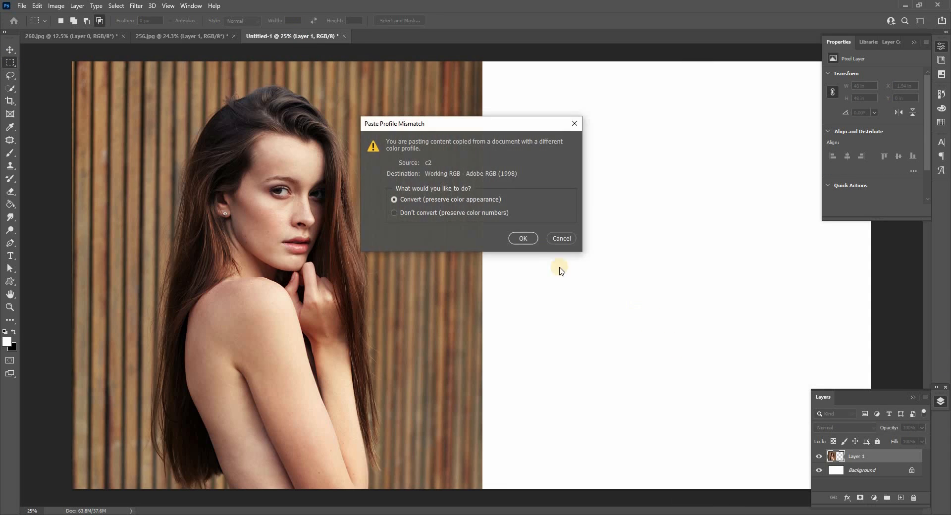
click(523, 240)
Move the pasted retouched portrait to the right side of the canvas, beside the original photo.
click(941, 48)
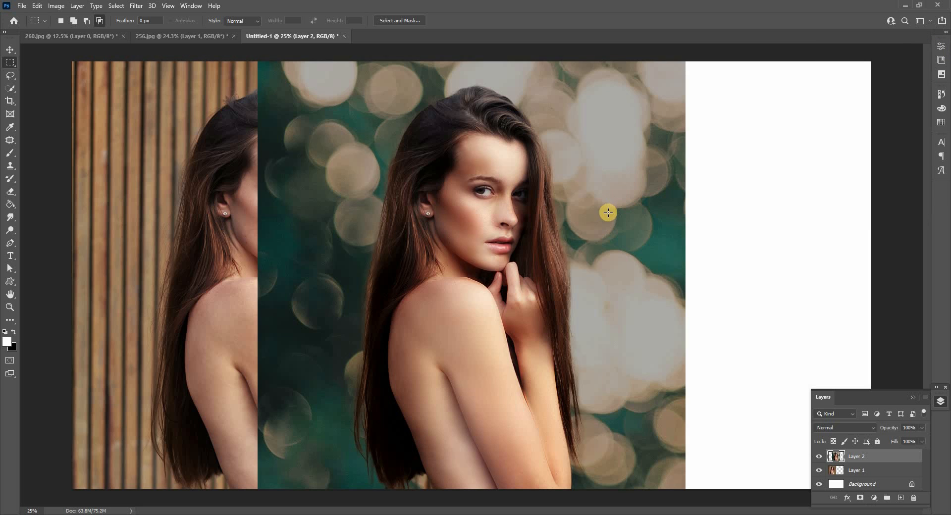
key(v)
drag(588, 215, 730, 218)
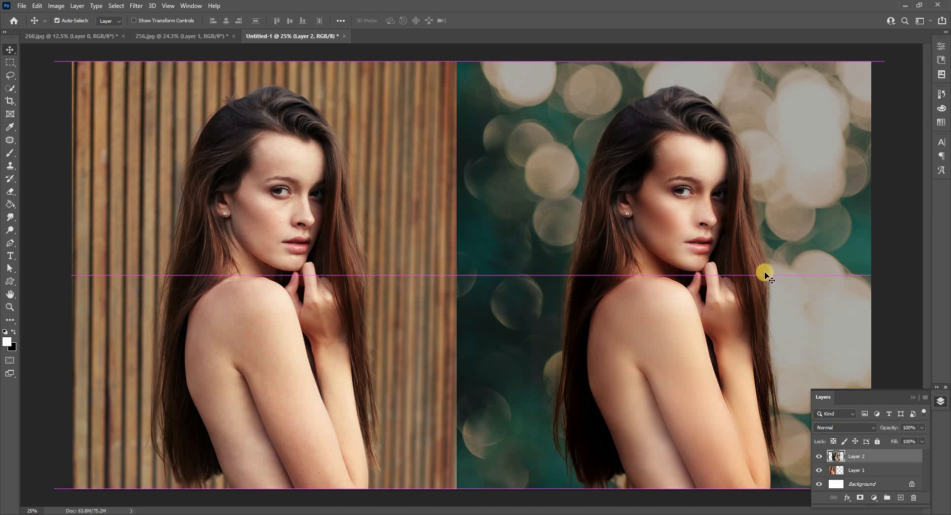
Examine the original and retouched portraits side by side, comparing the faces up close.
click(941, 402)
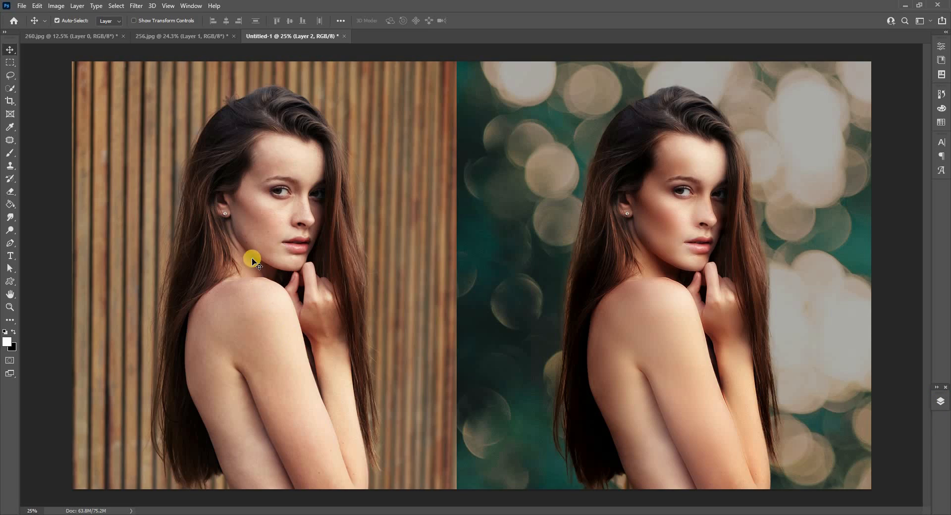
scroll(252, 261, up, 8)
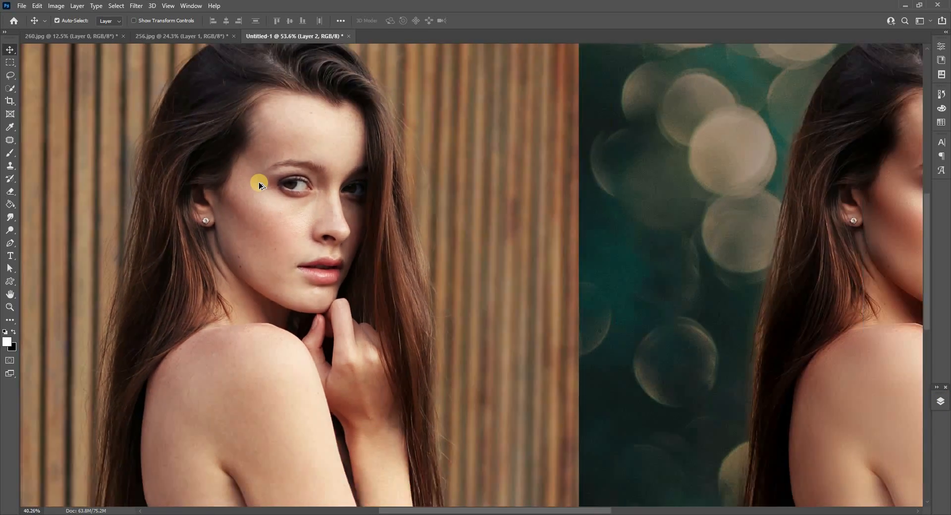
scroll(788, 206, down, 4)
scroll(780, 189, up, 5)
scroll(780, 188, down, 3)
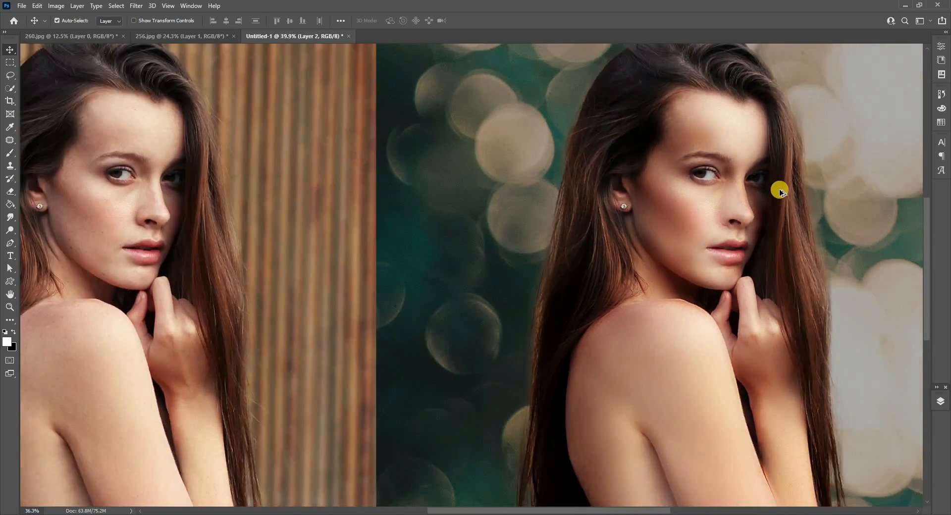
scroll(780, 189, down, 3)
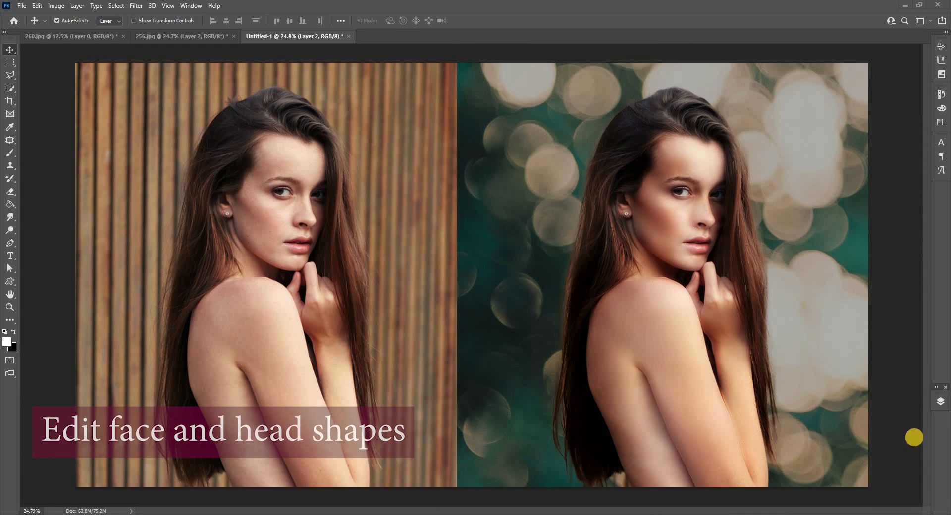
Open Layer 2 in the Liquify filter and show the retouched face at 33.3% for face-aware editing.
click(941, 403)
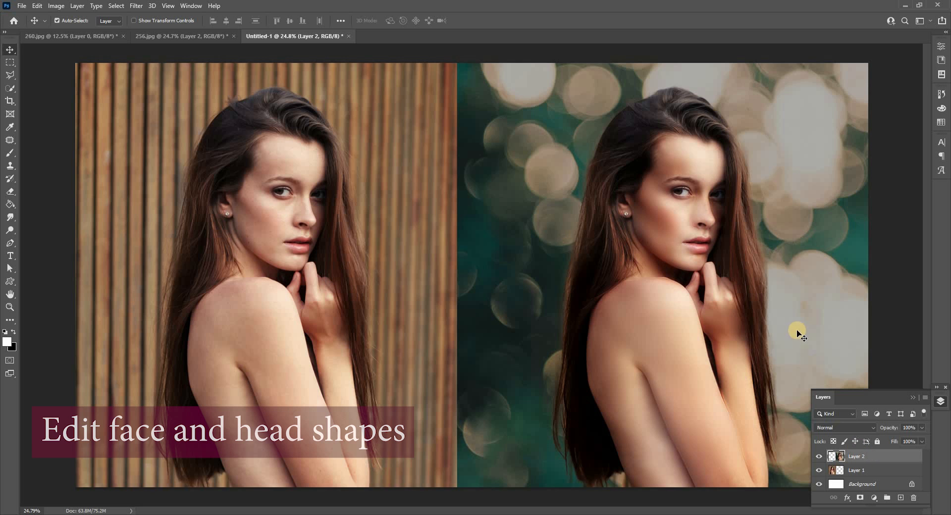
scroll(798, 245, up, 3)
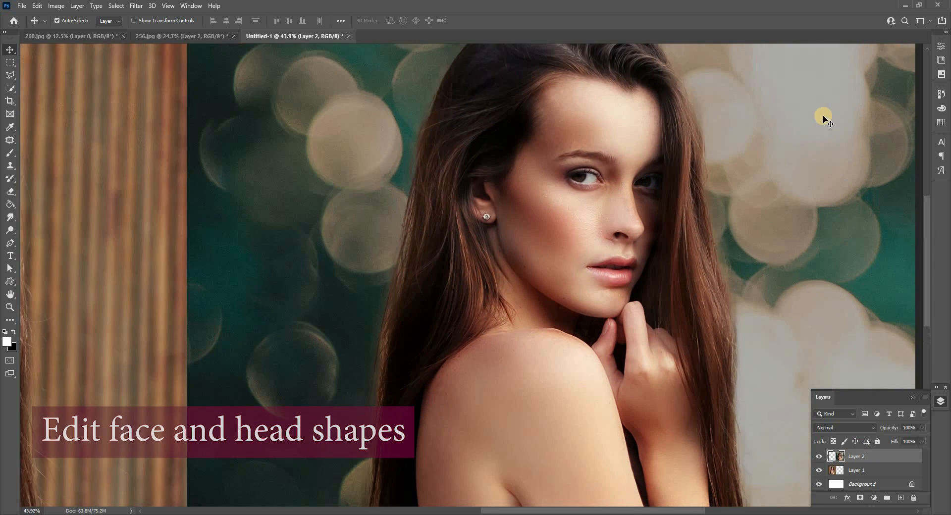
click(135, 6)
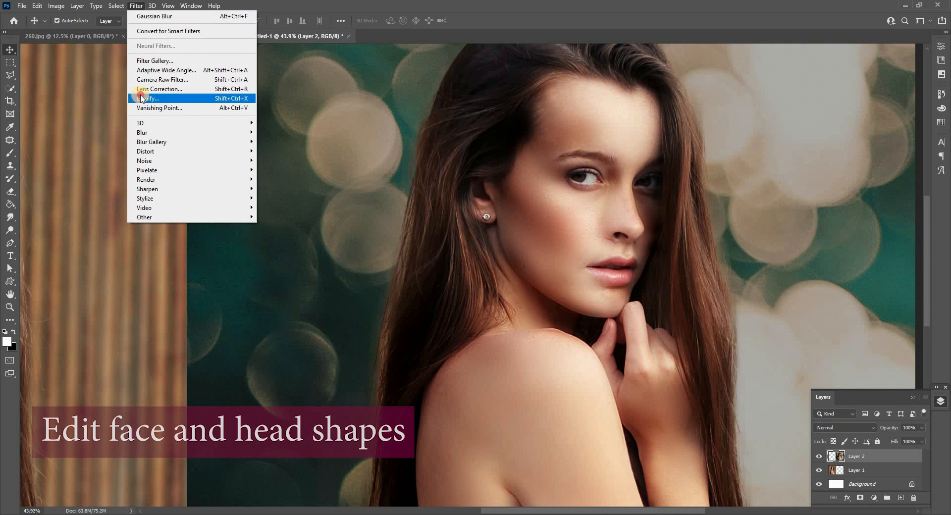
click(149, 98)
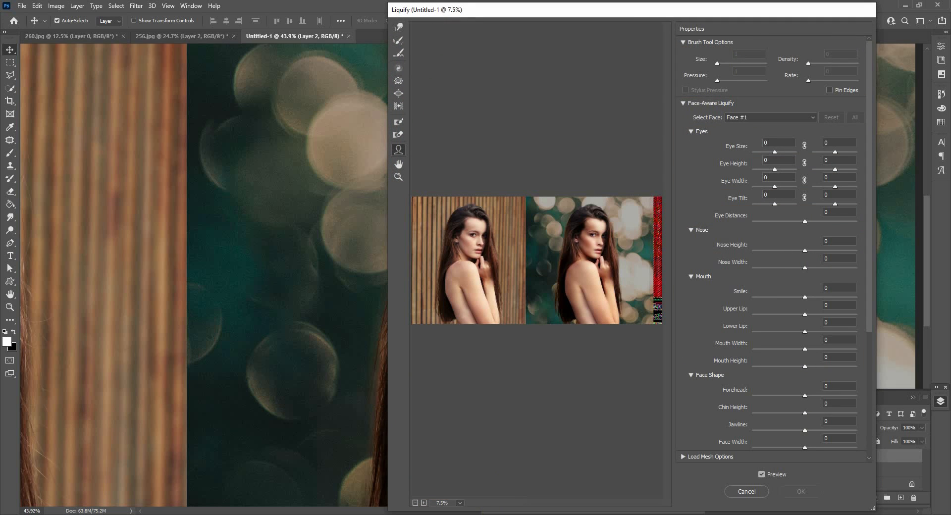
click(463, 503)
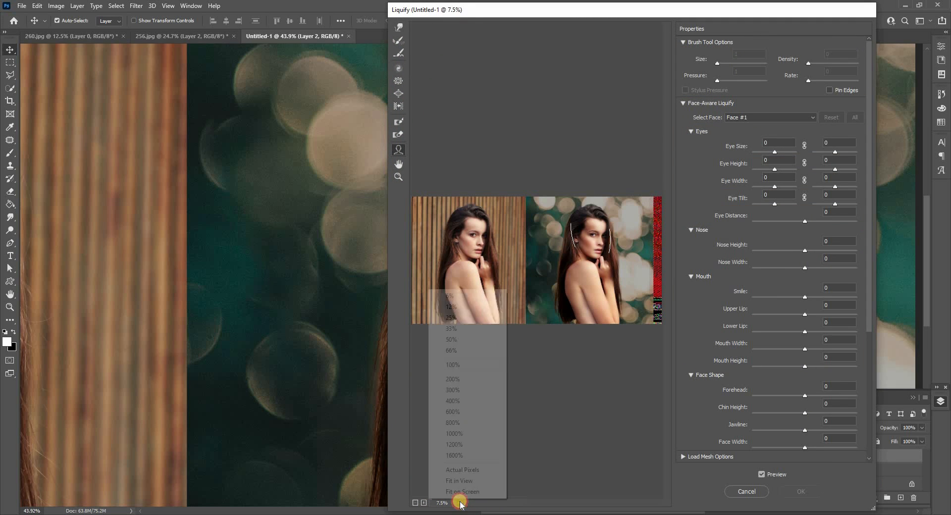
click(465, 330)
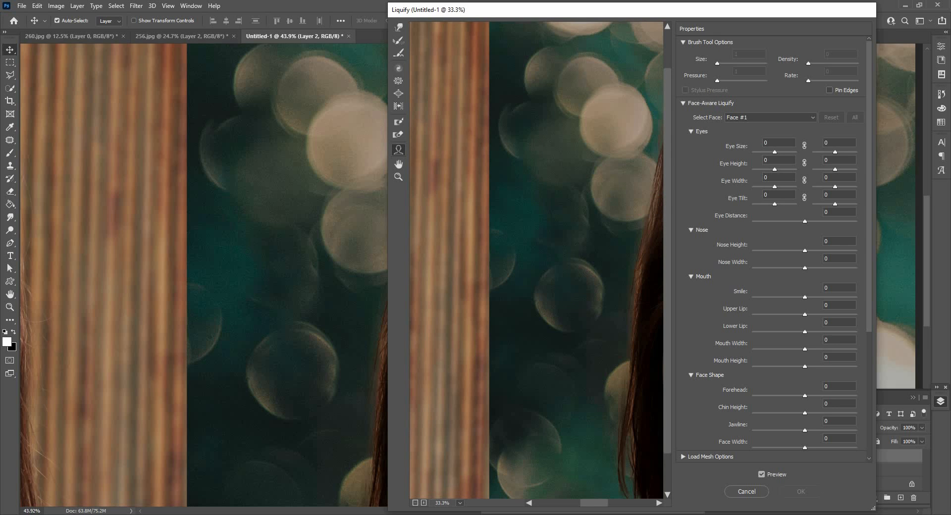
drag(592, 504, 620, 504)
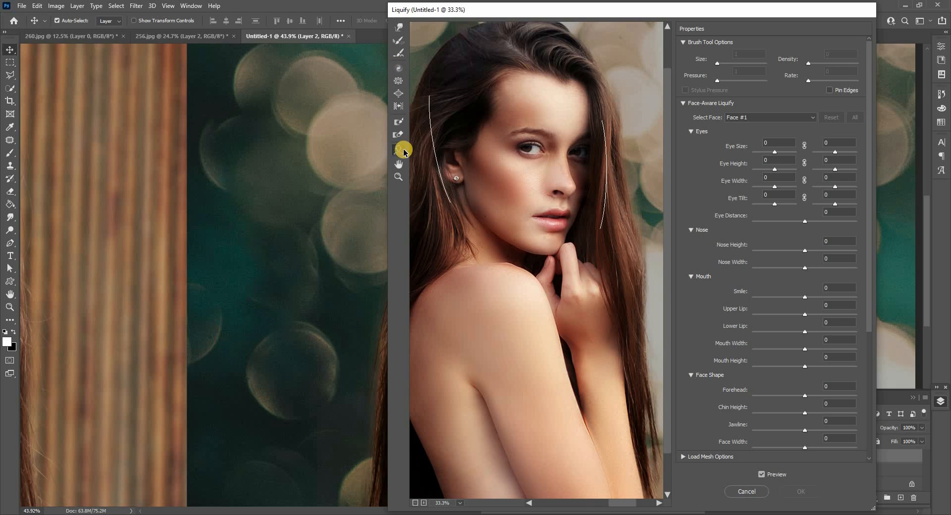
mouse_move(500, 179)
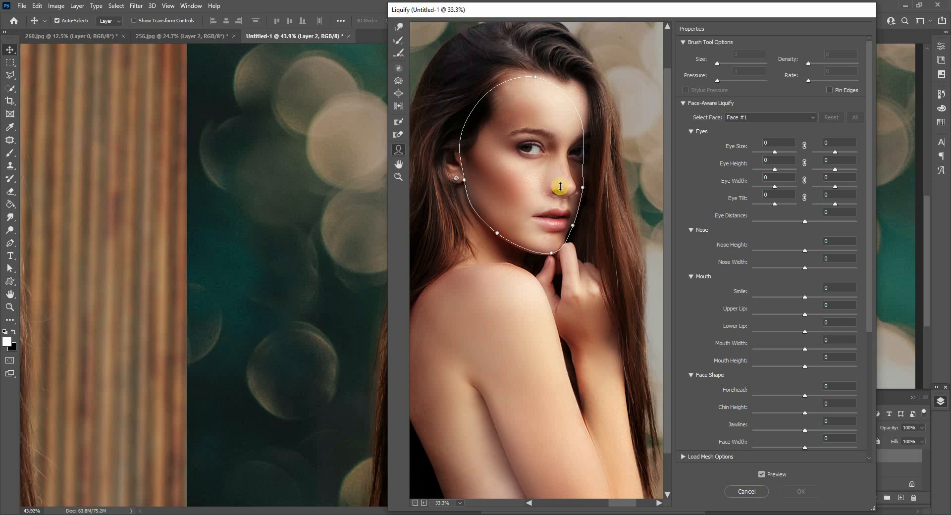
Reshape the mouth with face-aware editing: Smile 21, Upper Lip 96 and Lower Lip -32.
mouse_move(565, 203)
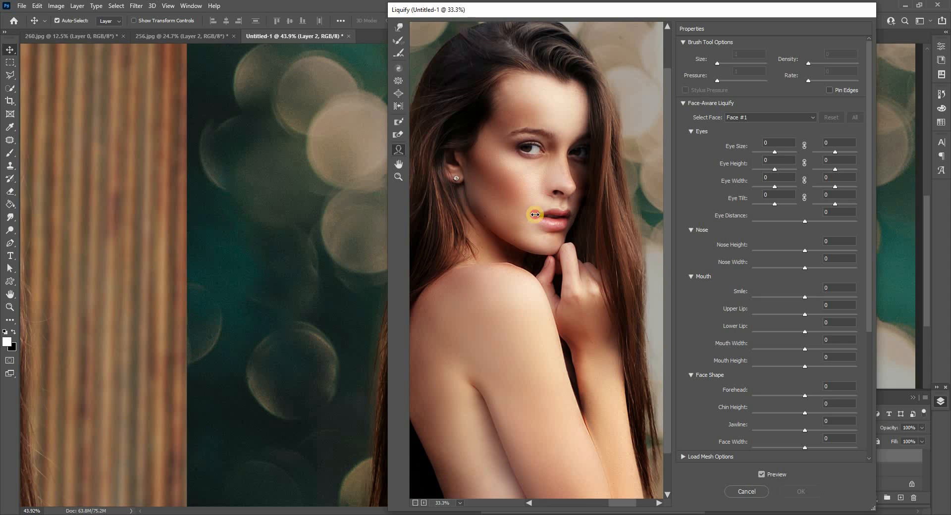
drag(535, 214, 537, 209)
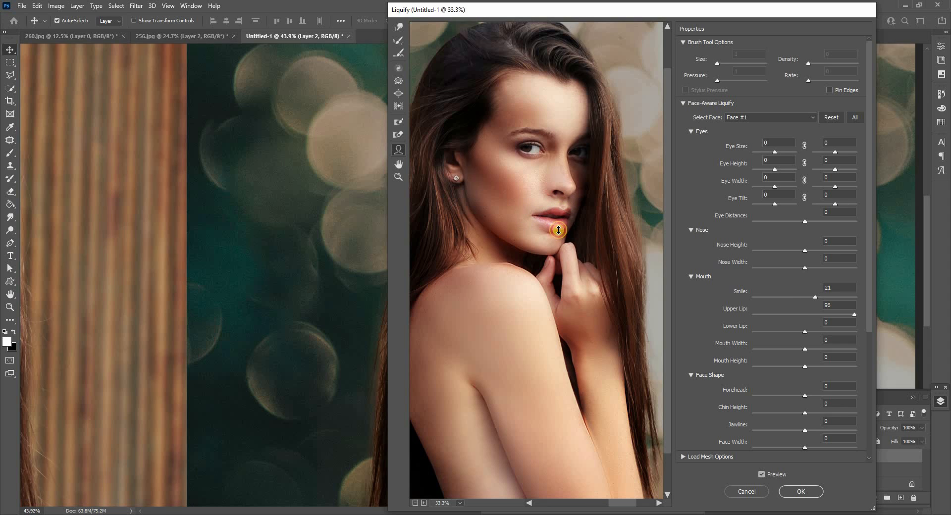
drag(558, 231, 558, 221)
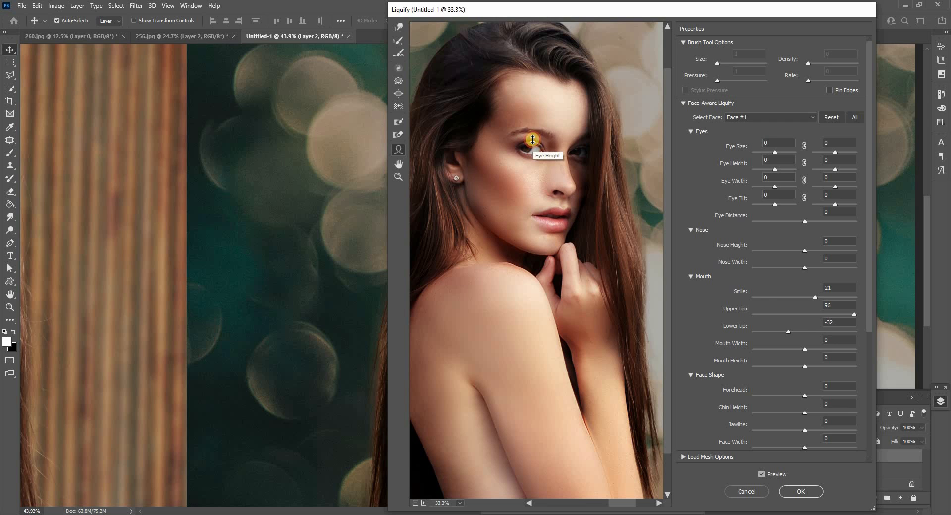
Set the eye heights to 41 and 27, and reduce the face shape to Forehead -48 and Face Width -58.
drag(533, 139, 578, 140)
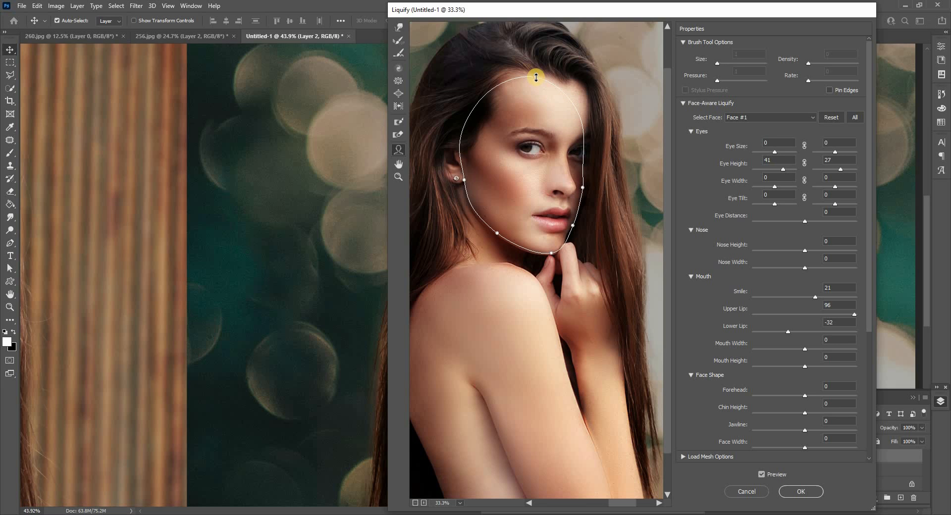
drag(536, 77, 536, 82)
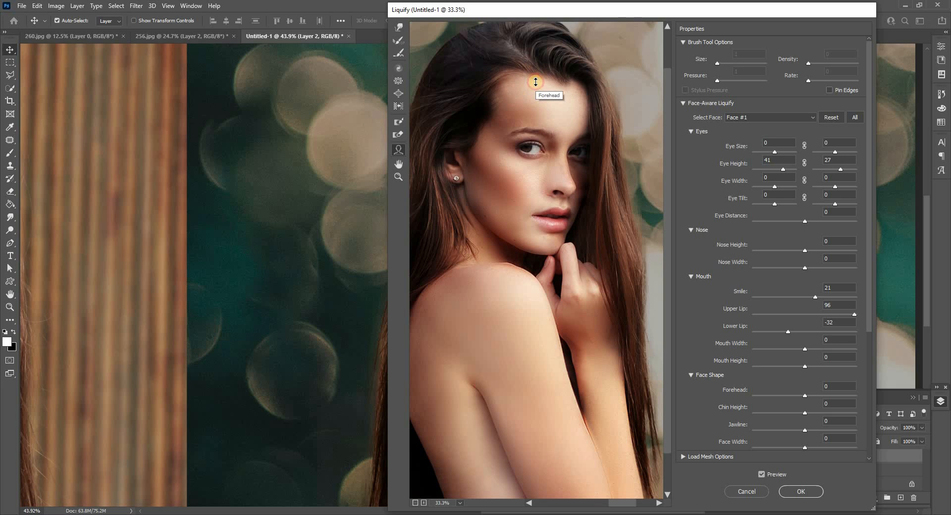
drag(463, 179, 467, 178)
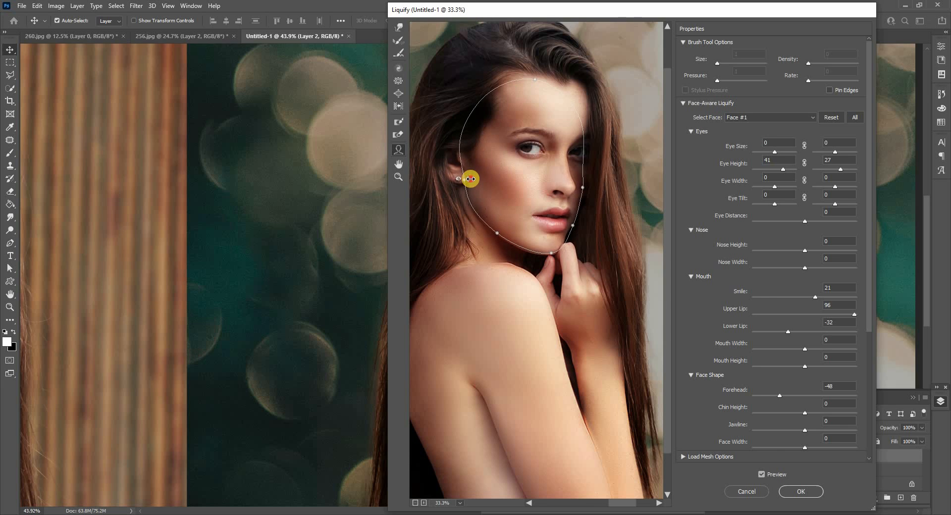
Reshape the hair outline along the back of the head with the Forward Warp tool at brush size 990.
click(398, 28)
drag(619, 503, 614, 503)
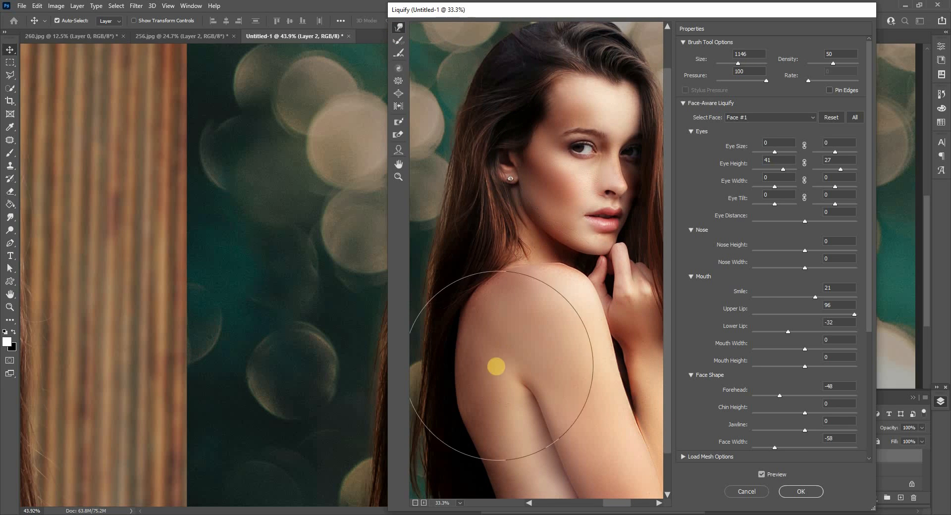
drag(738, 63, 732, 59)
key(bracketleft)
key(bracketleft)
key(bracketleft)
key(bracketleft)
key(bracketleft)
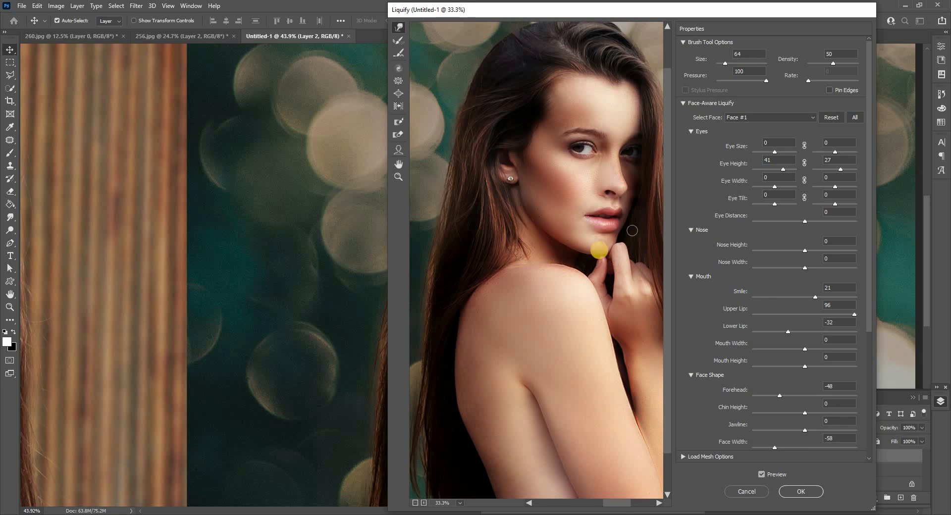
click(741, 63)
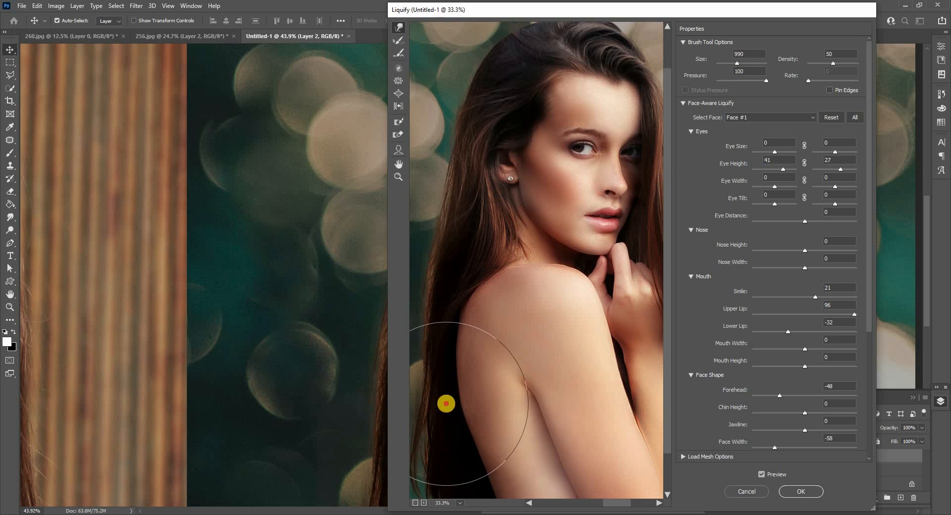
scroll(586, 472, up, 2)
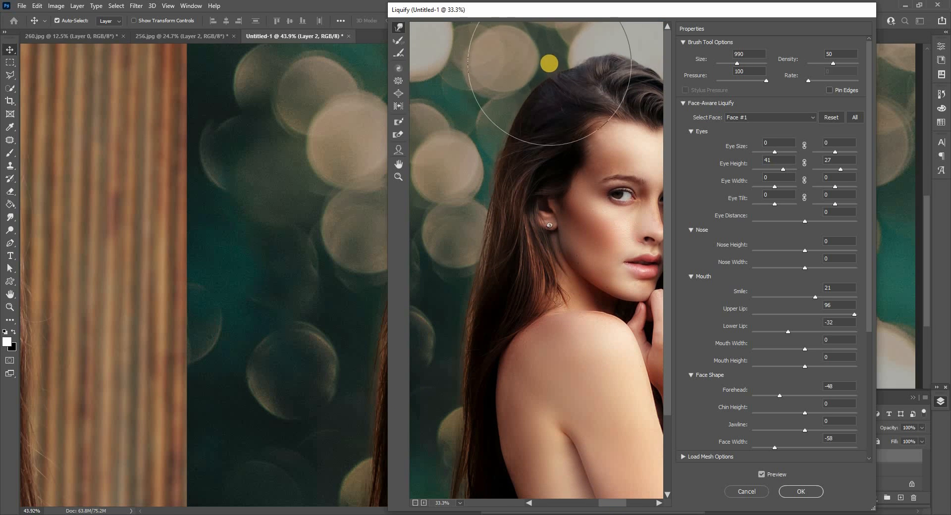
drag(511, 112, 456, 166)
Refine the hair outline on the face side with Forward Warp at brush size 305, and apply the Liquify filter.
click(731, 64)
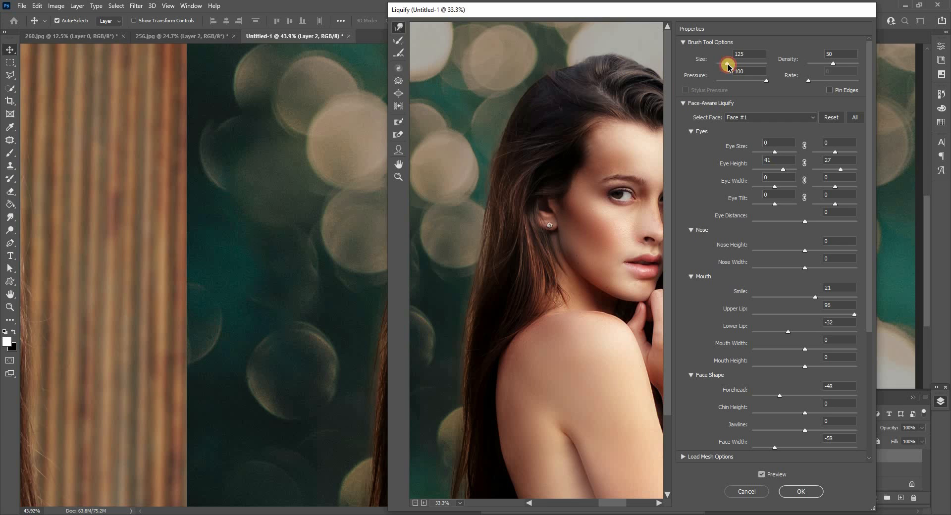
drag(615, 503, 626, 503)
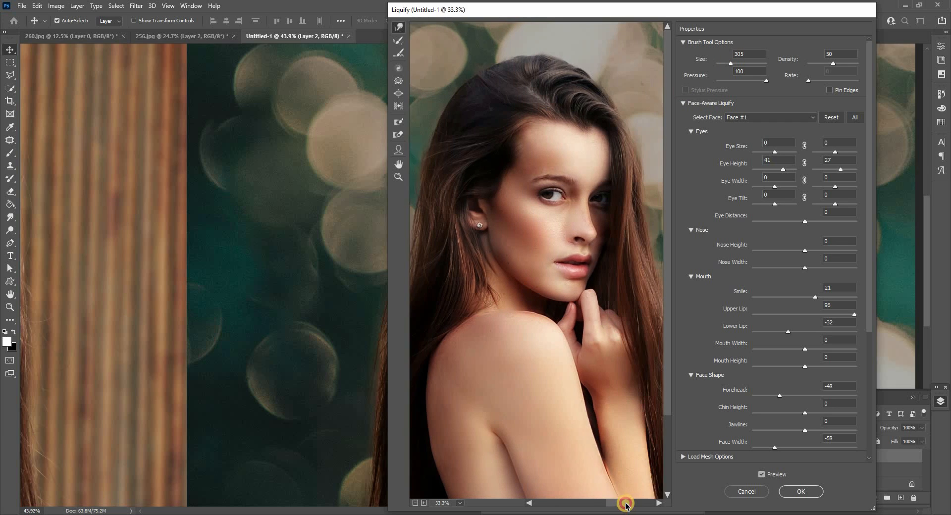
drag(562, 77, 626, 132)
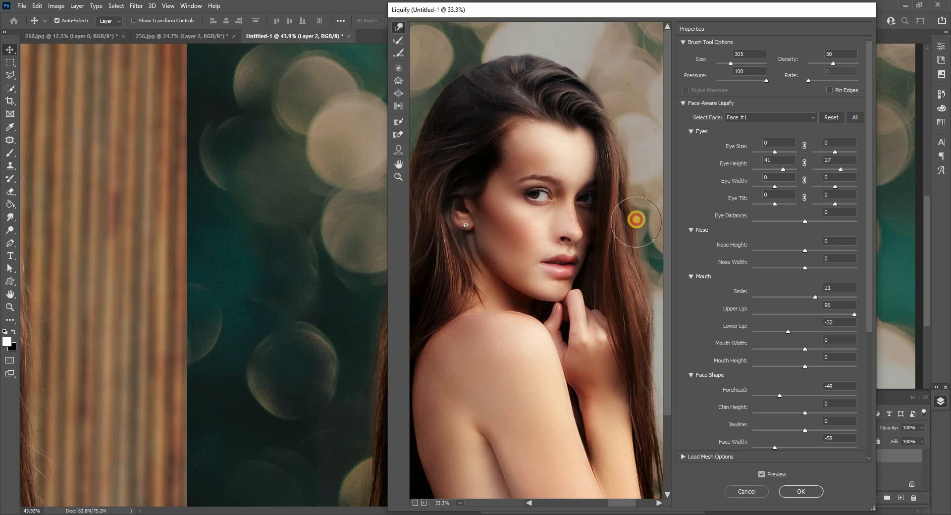
click(794, 492)
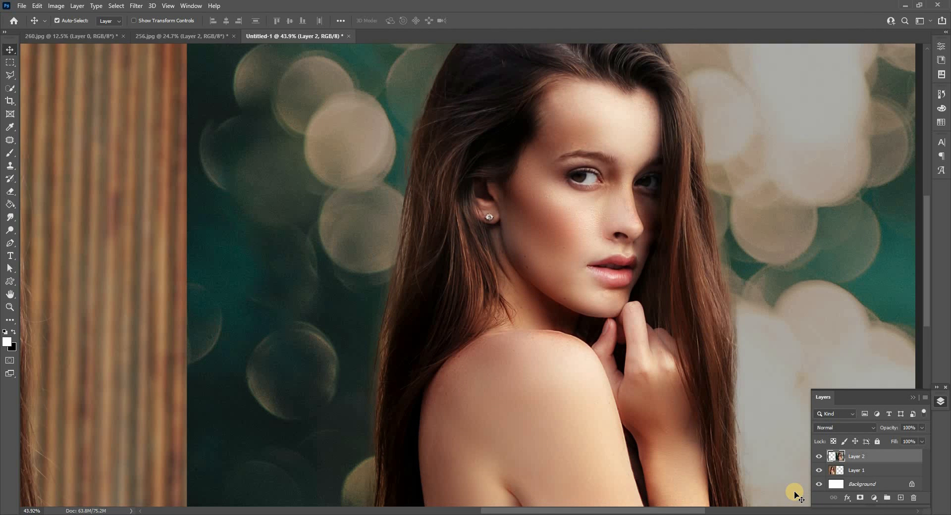
View the original and reshaped portraits whole, side by side, with the layer list collapsed.
scroll(694, 317, down, 3)
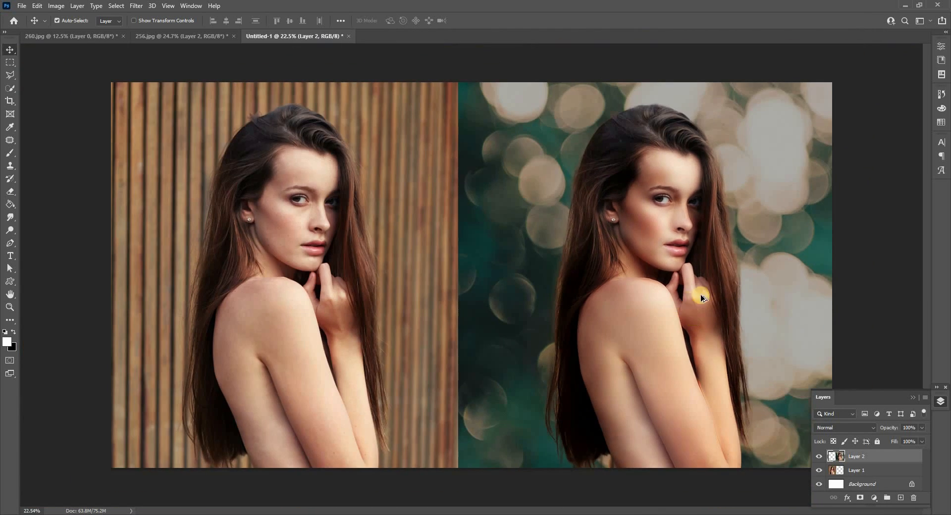
scroll(701, 295, up, 1)
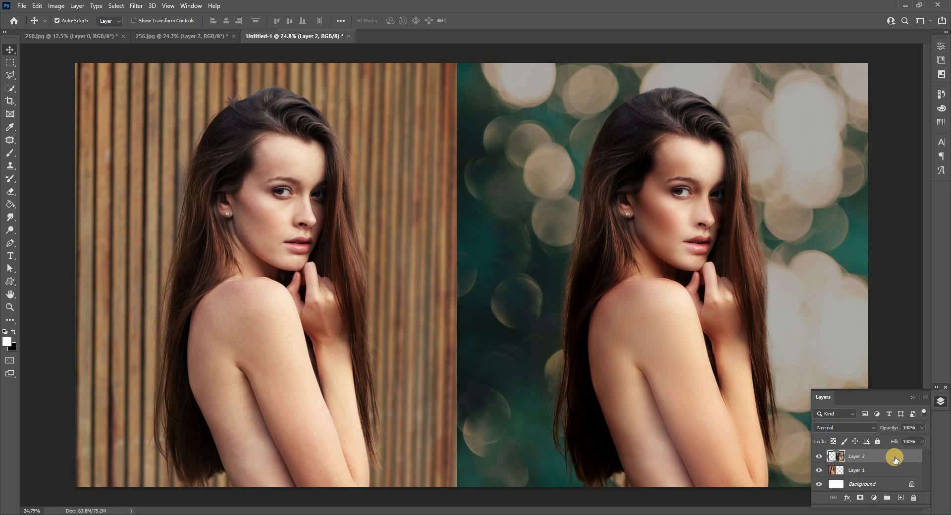
click(941, 402)
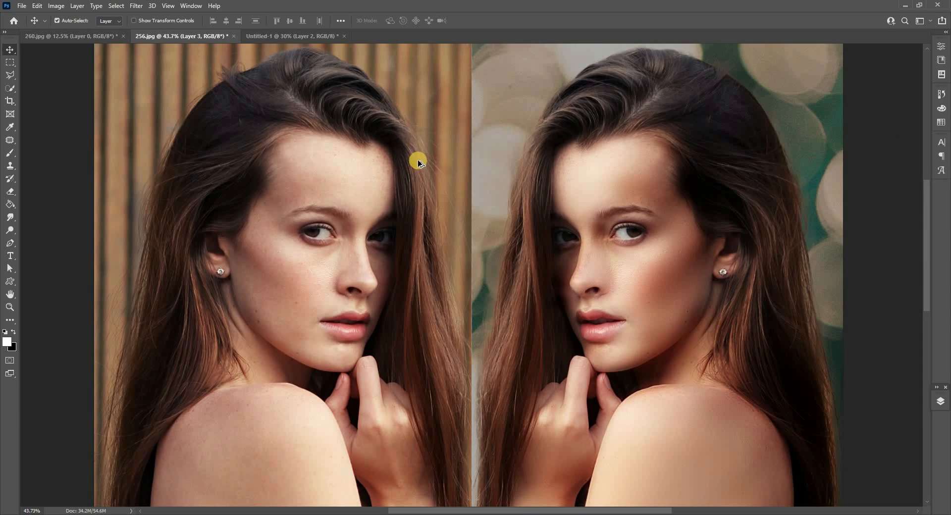
Compare the original with the mirrored retouch in 256.jpg up close and whole, and return to the full comparison in Untitled-1.
scroll(470, 47, up, 2)
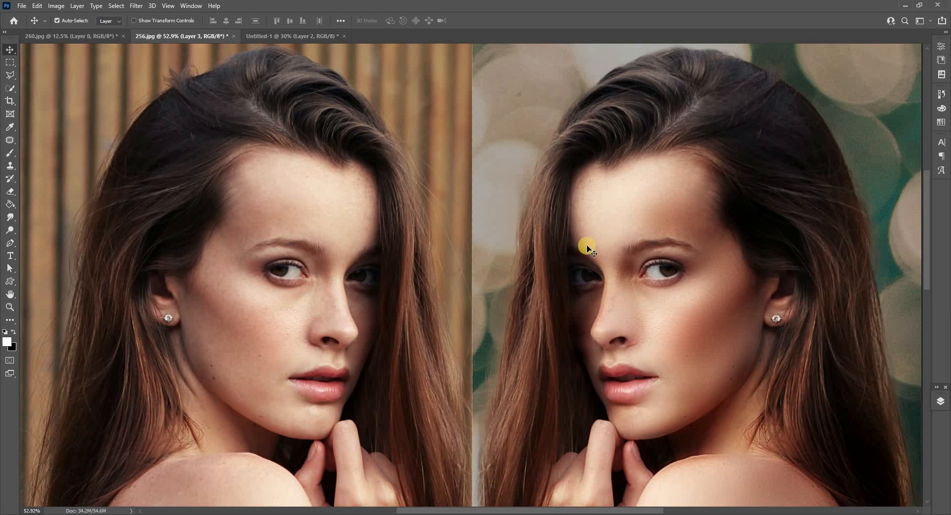
mouse_move(928, 212)
mouse_down()
mouse_move(928, 321)
mouse_move(928, 202)
mouse_up()
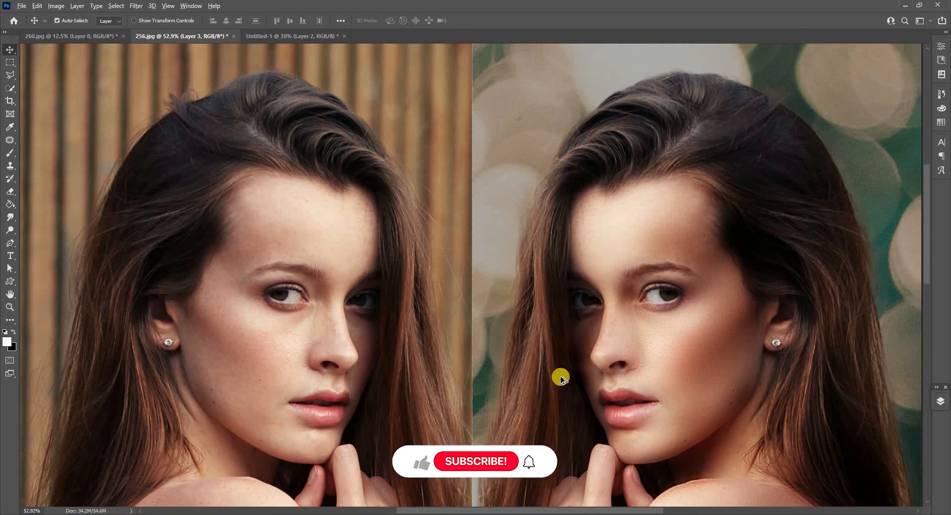
scroll(501, 397, up, 3)
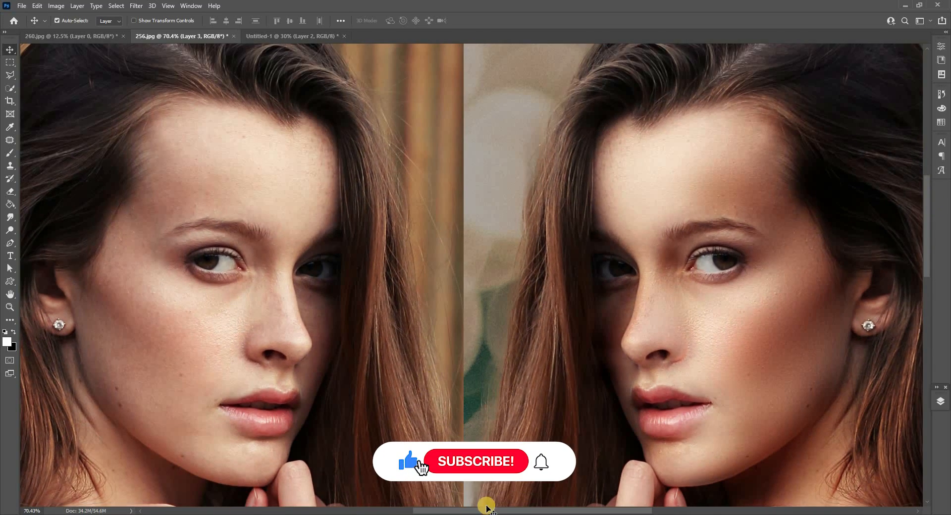
scroll(485, 510, down, 5)
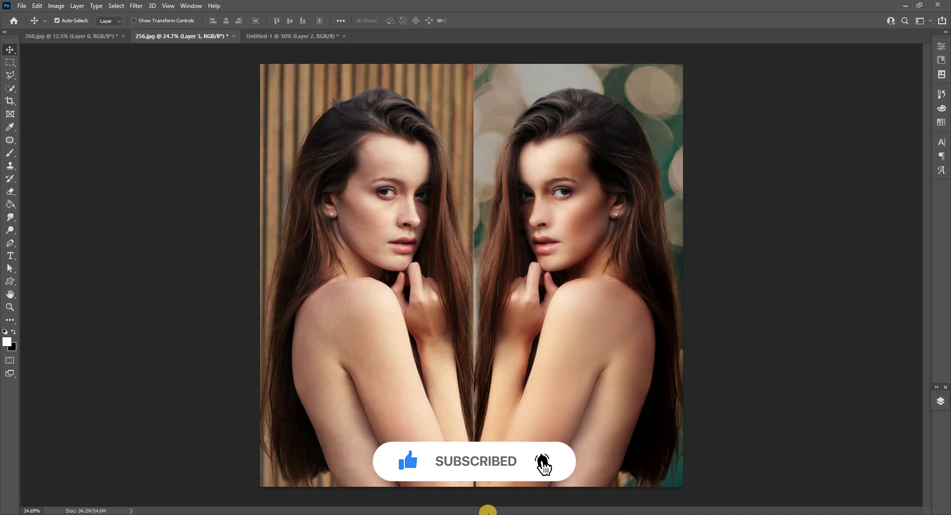
click(315, 37)
scroll(830, 403, down, 2)
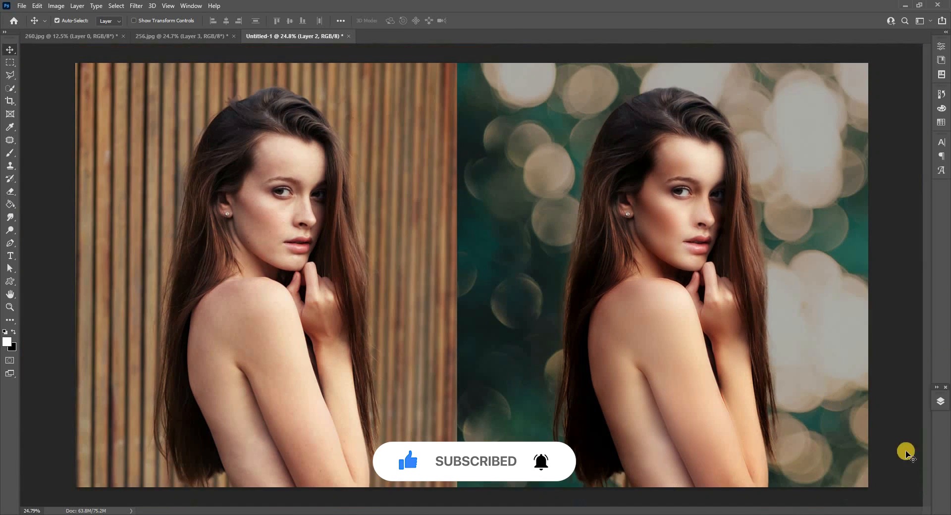